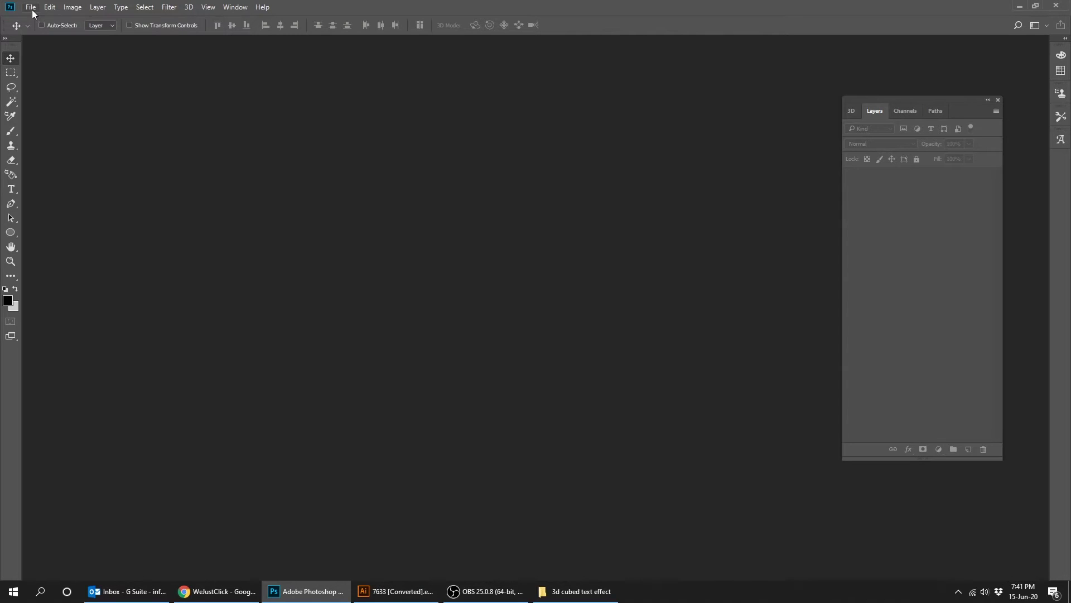
Create a new document 1920 pixels wide by 1080 pixels high.
left_click(39, 20)
type("1920")
key("Tab")
type("1080")
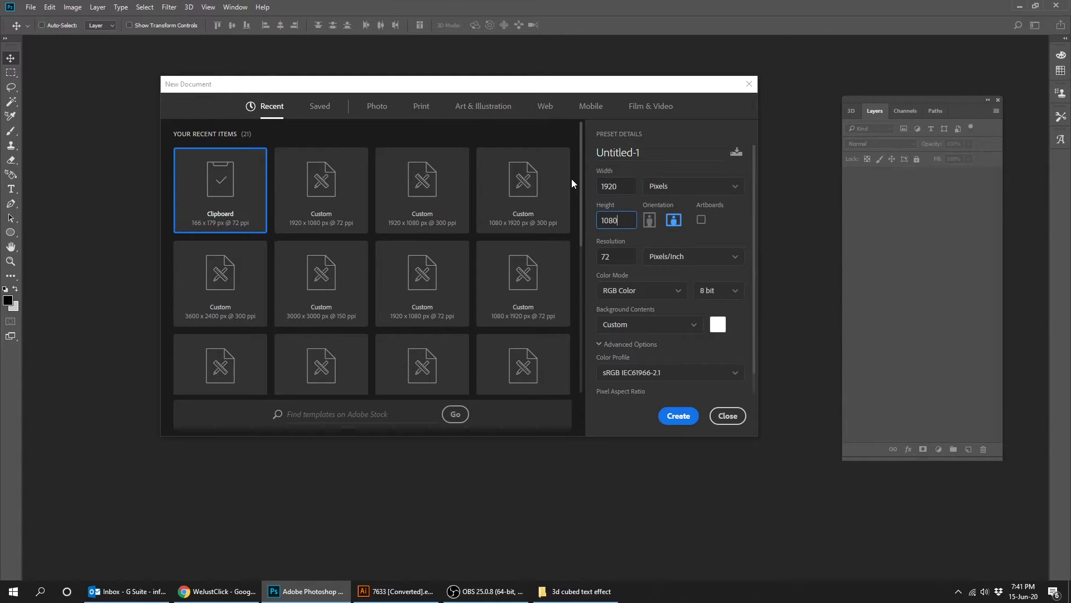
key("Tab")
left_click(678, 416)
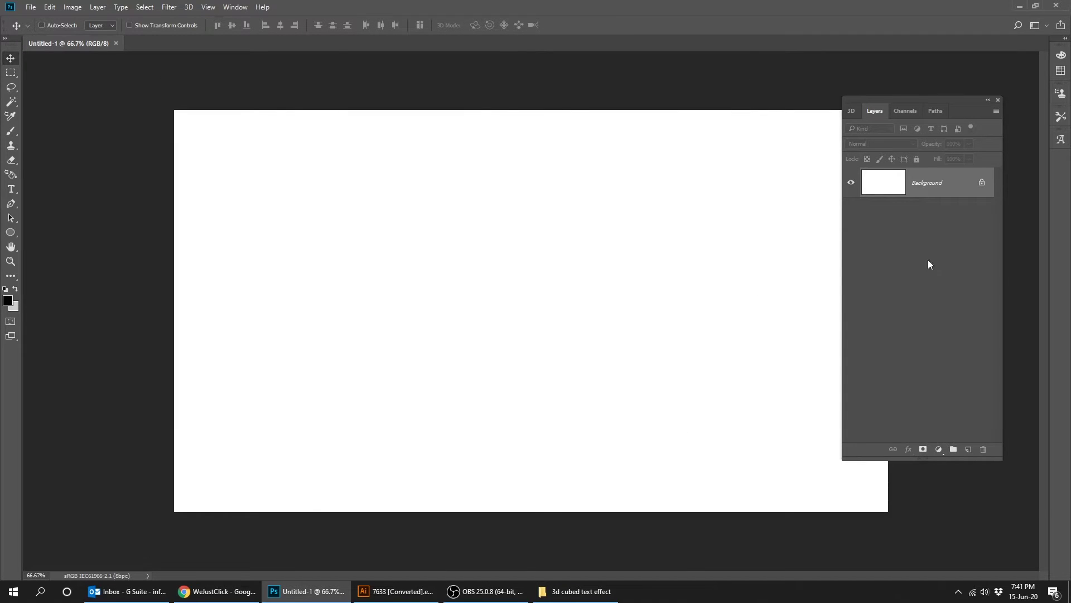
Add a light grey (#c4c4c4) Solid Color fill layer over the canvas.
left_click(942, 451)
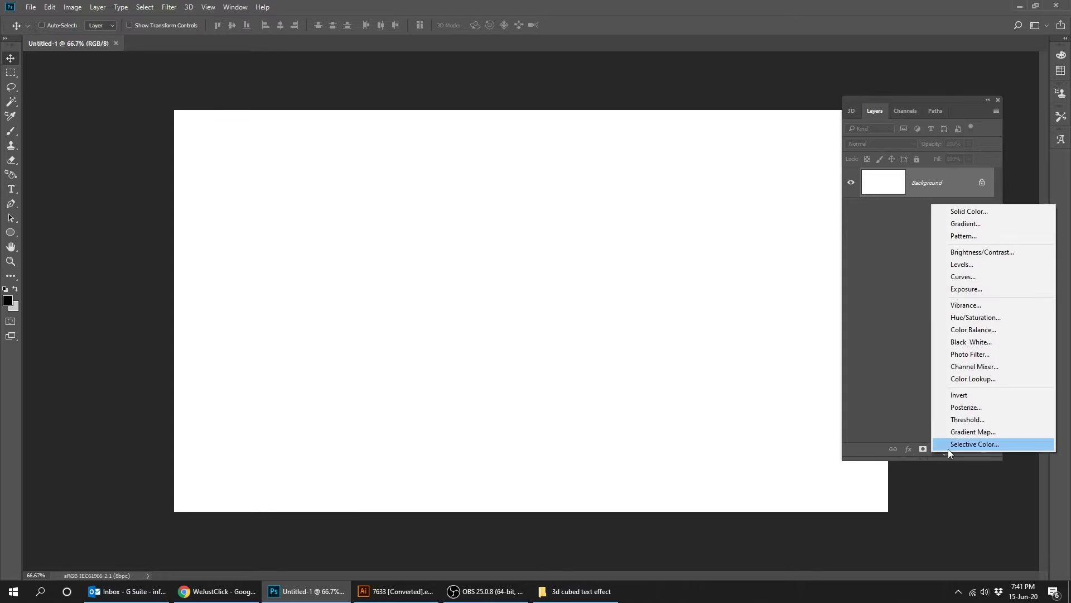
left_click(985, 210)
left_click_drag(645, 347, 580, 327)
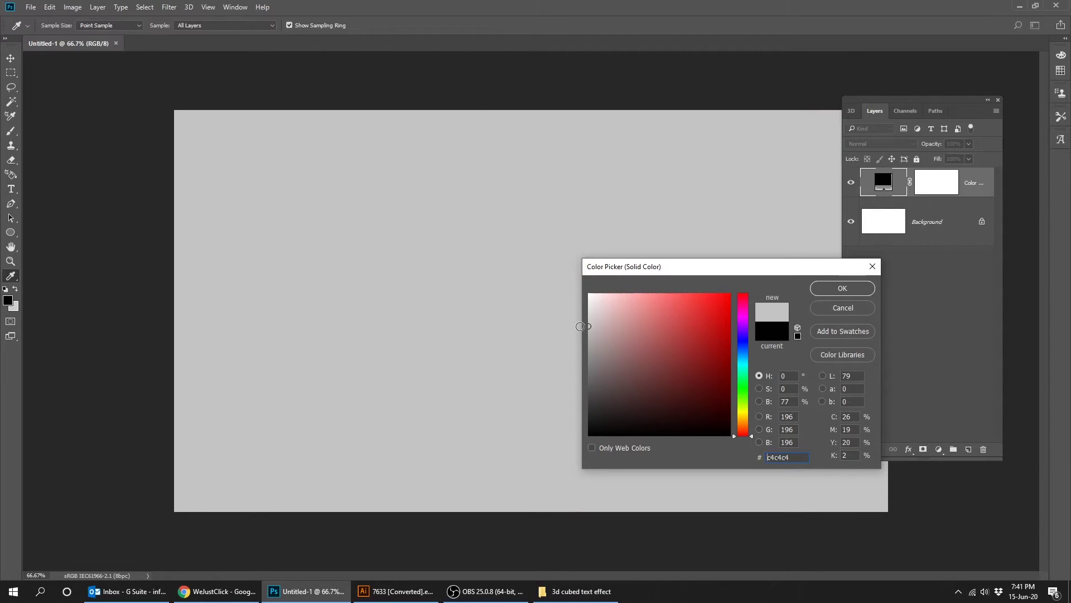
left_click(857, 293)
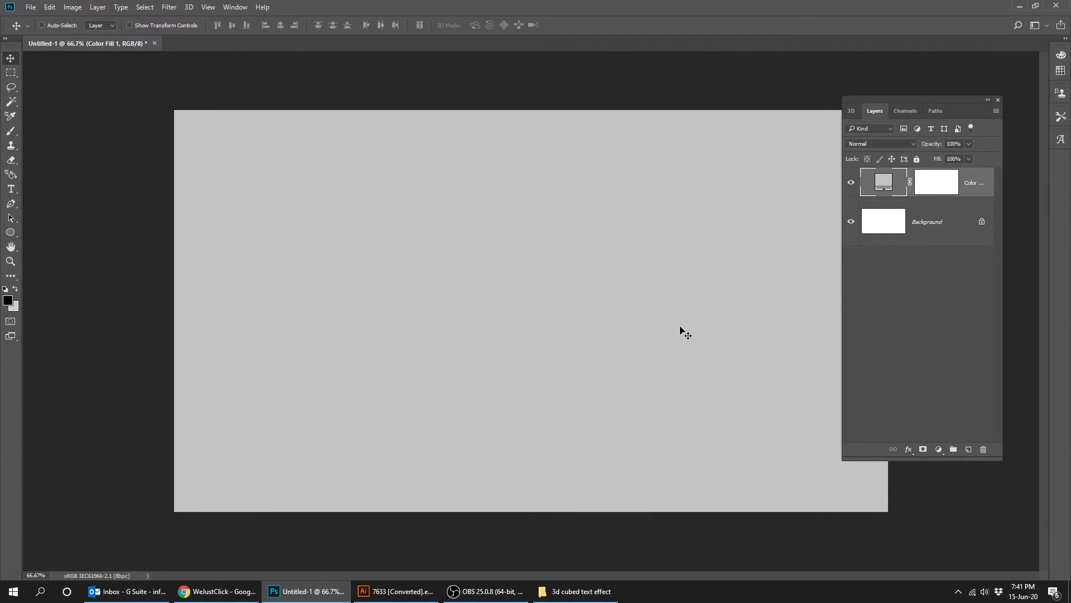
Copy the cube artwork from Illustrator and paste it into the Photoshop document.
left_click(393, 592)
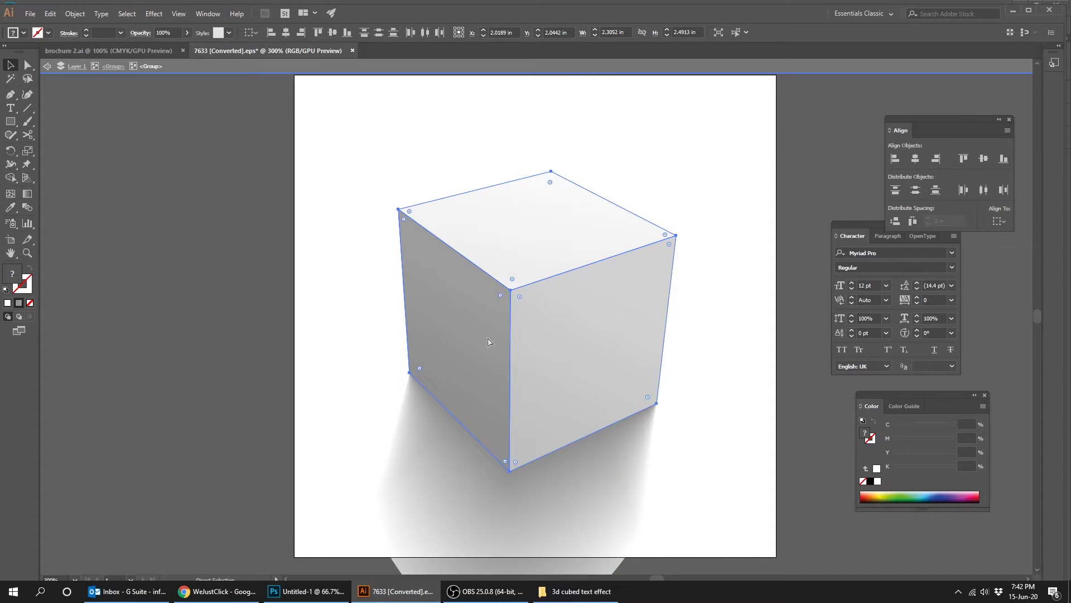
left_click(305, 591)
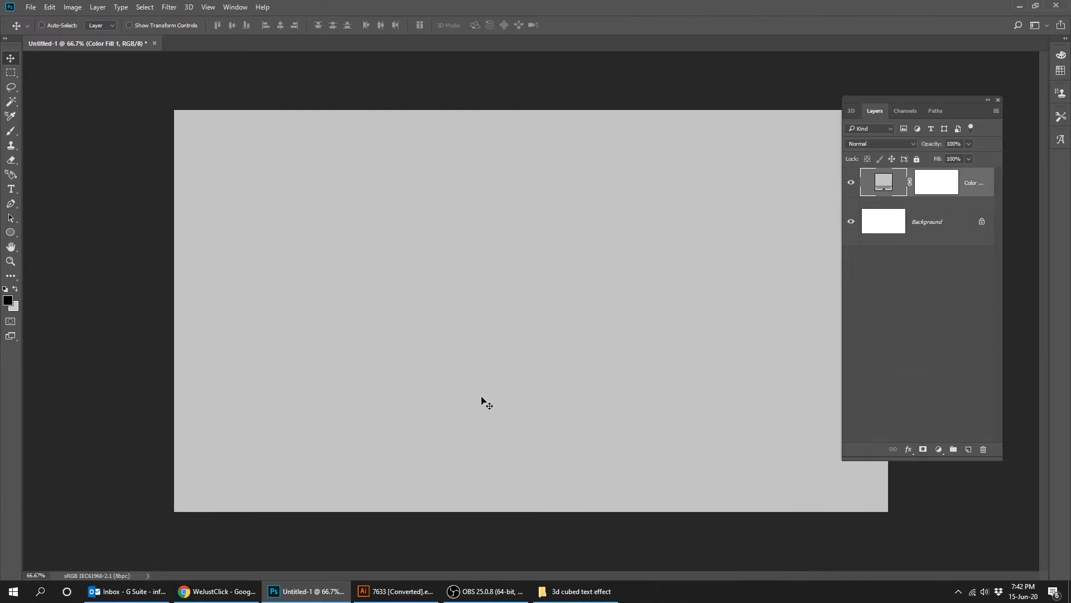
key("ctrl+v")
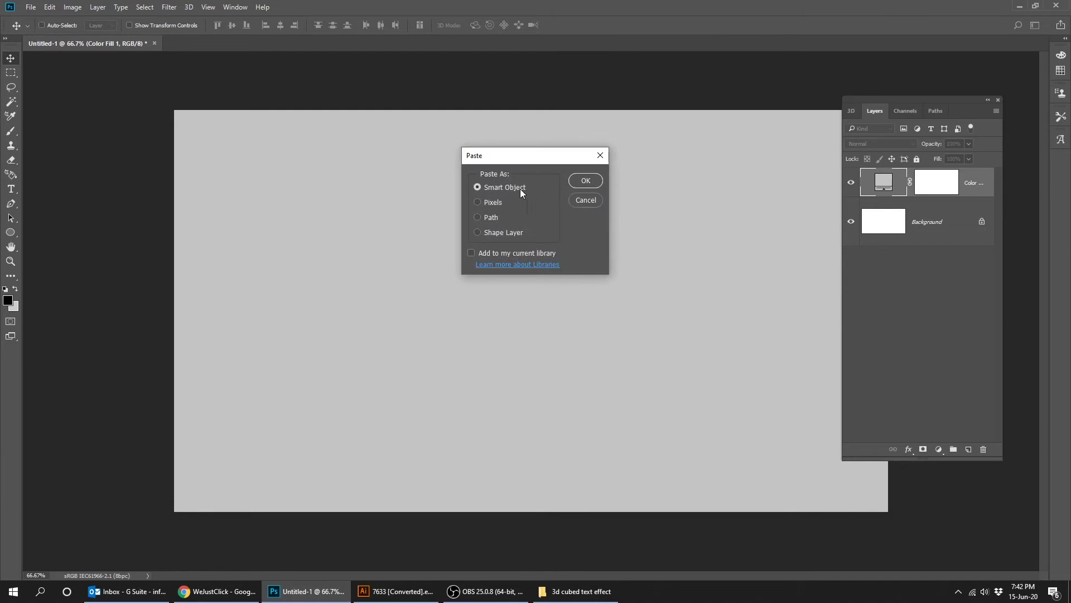
Place the cube as a smart object, enlarge it about fourfold, and nudge it near the centre.
left_click(586, 182)
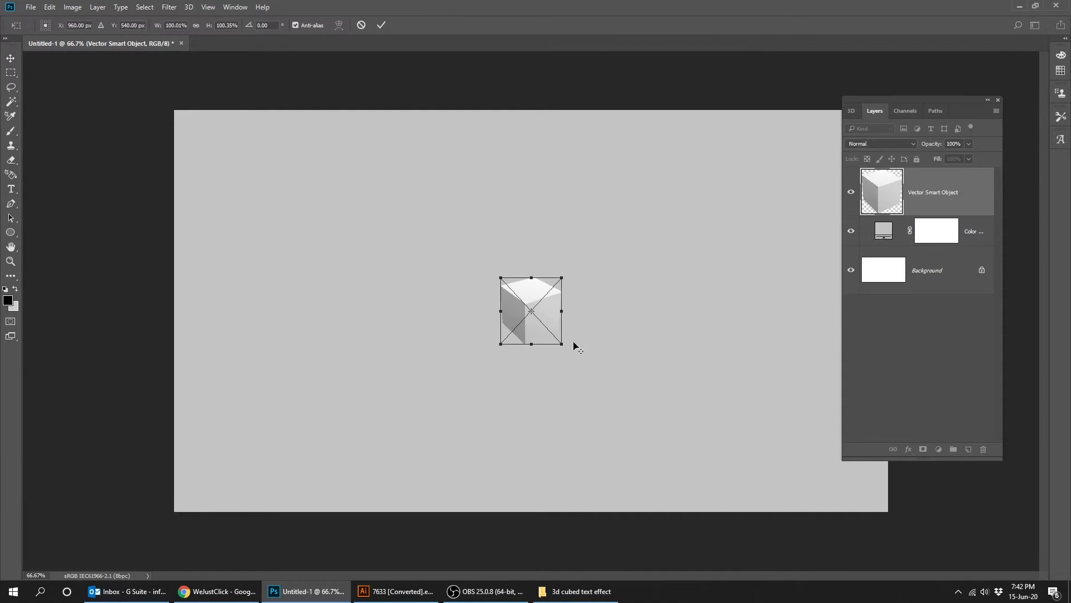
left_click_drag(565, 346, 681, 430)
key("Return")
left_click_drag(451, 326, 464, 313)
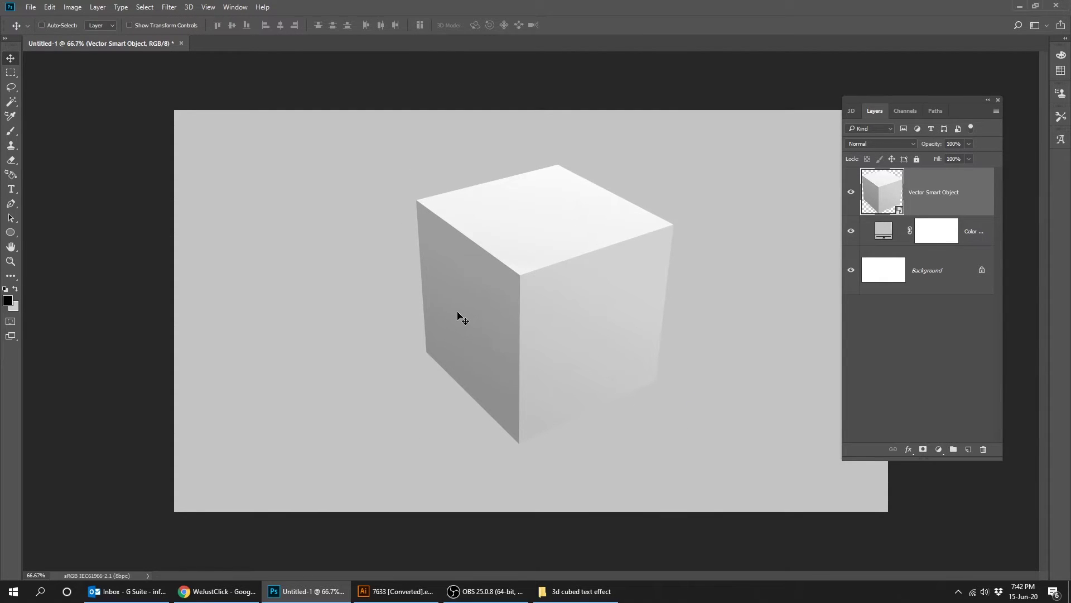
left_click(12, 189)
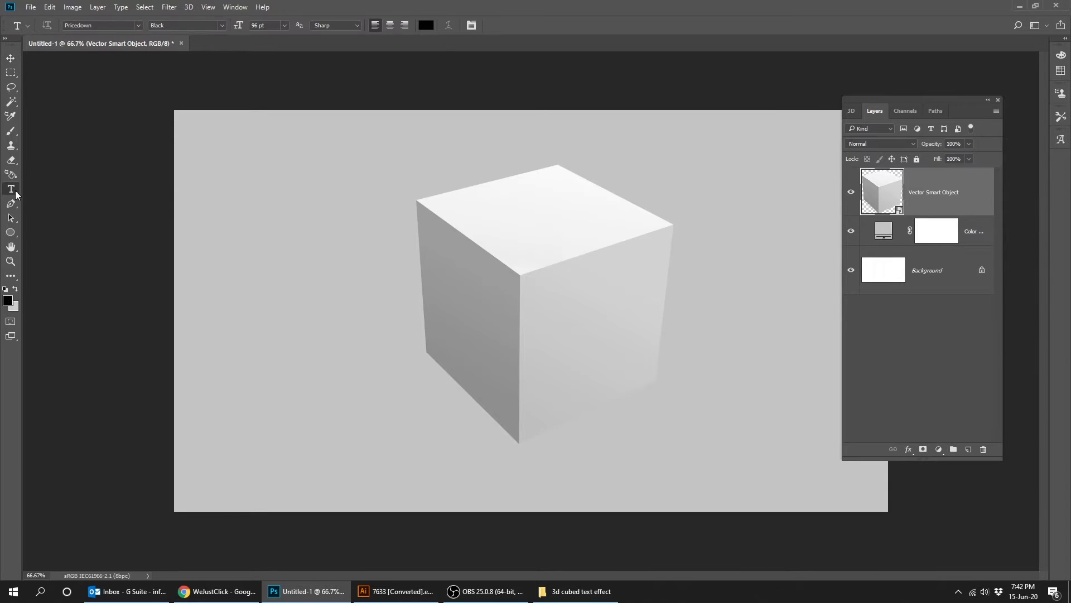
Type 'TEXT ON' in black Pricedown to the left of the cube.
left_click(139, 25)
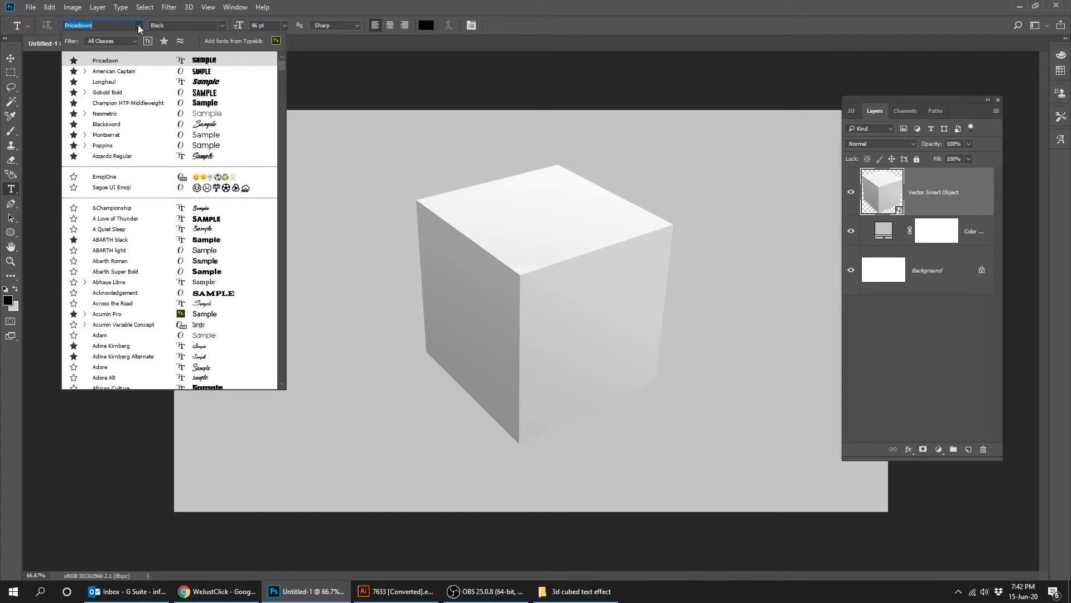
left_click(112, 60)
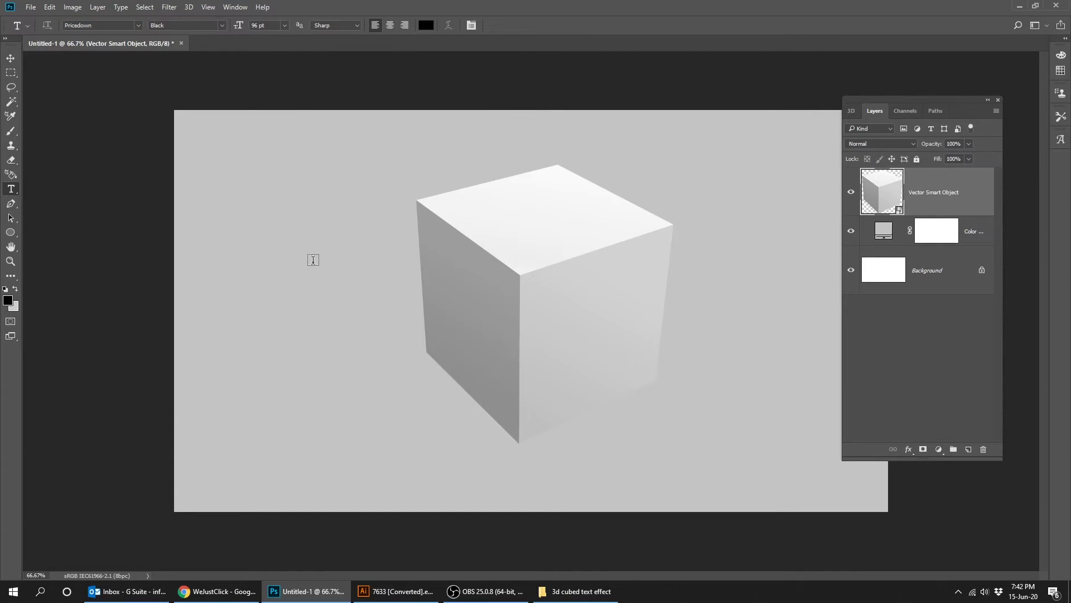
left_click(7, 301)
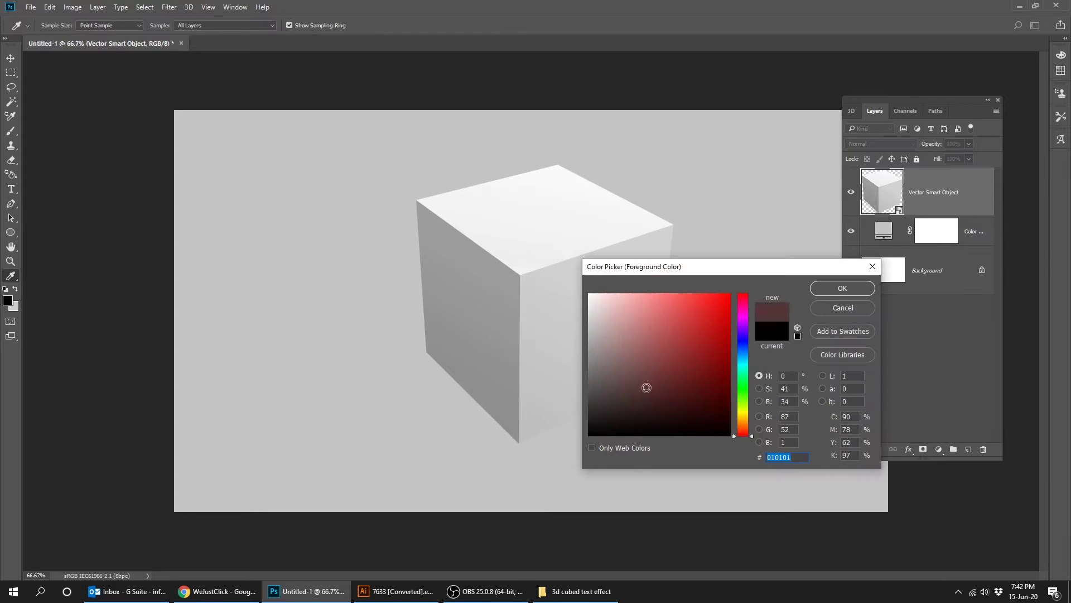
left_click(824, 294)
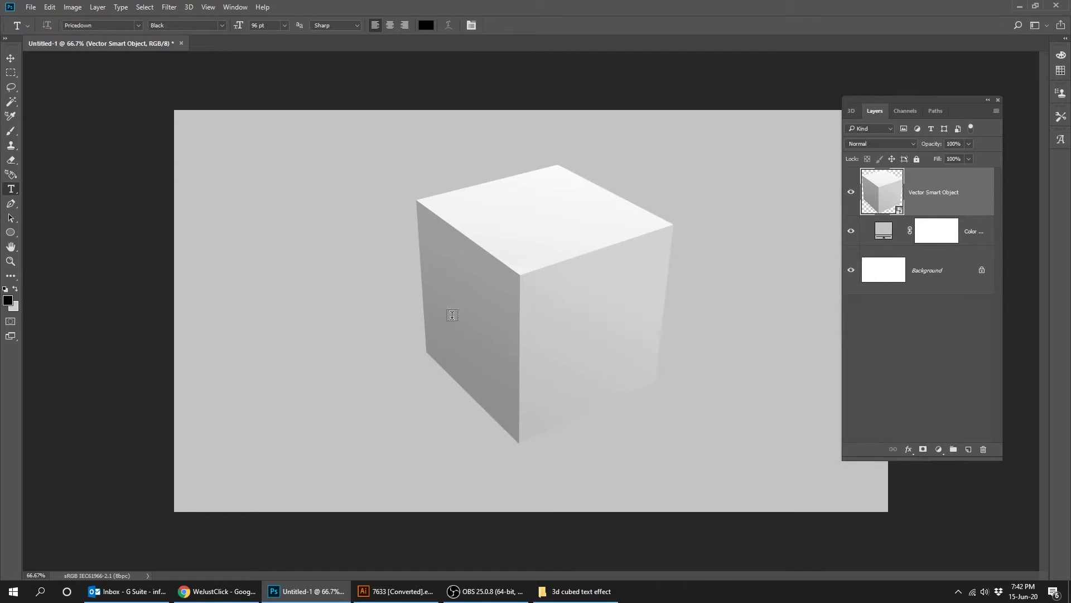
left_click(305, 312)
type("T")
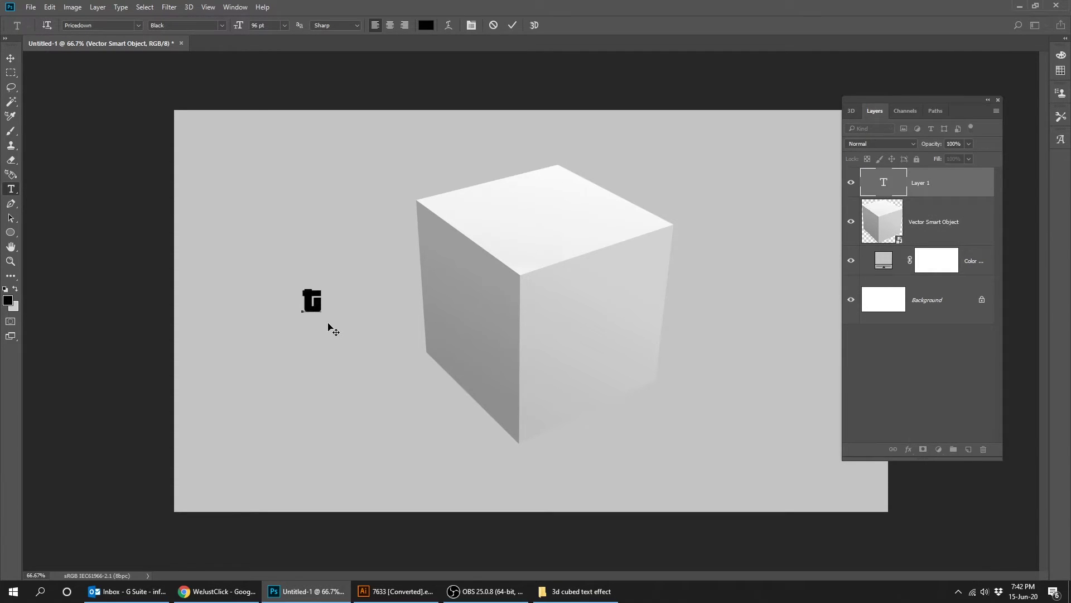
type("EXT ")
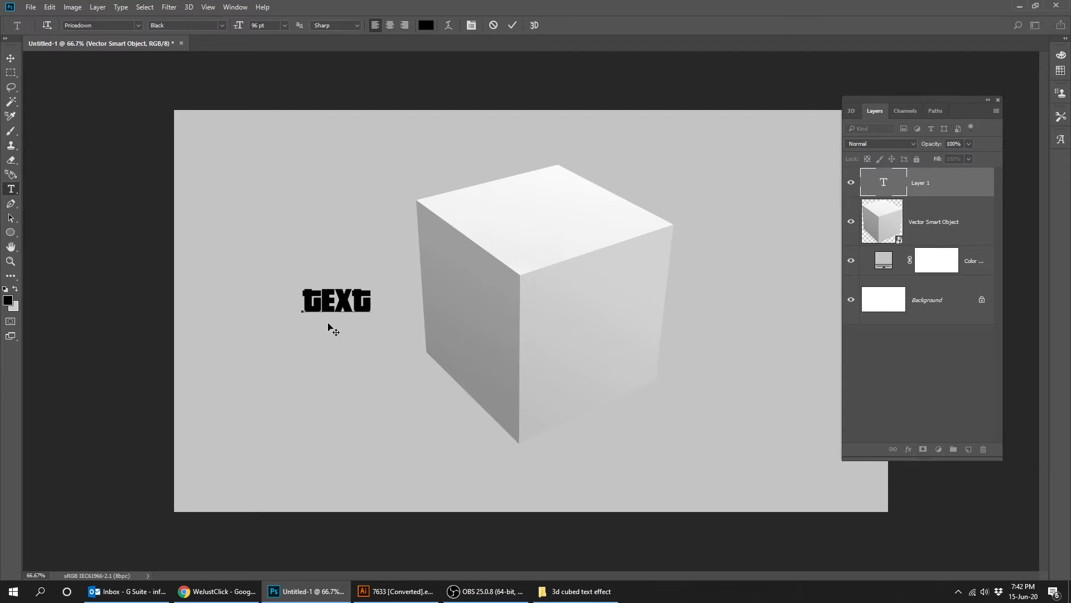
type("ON")
key("ctrl+Return")
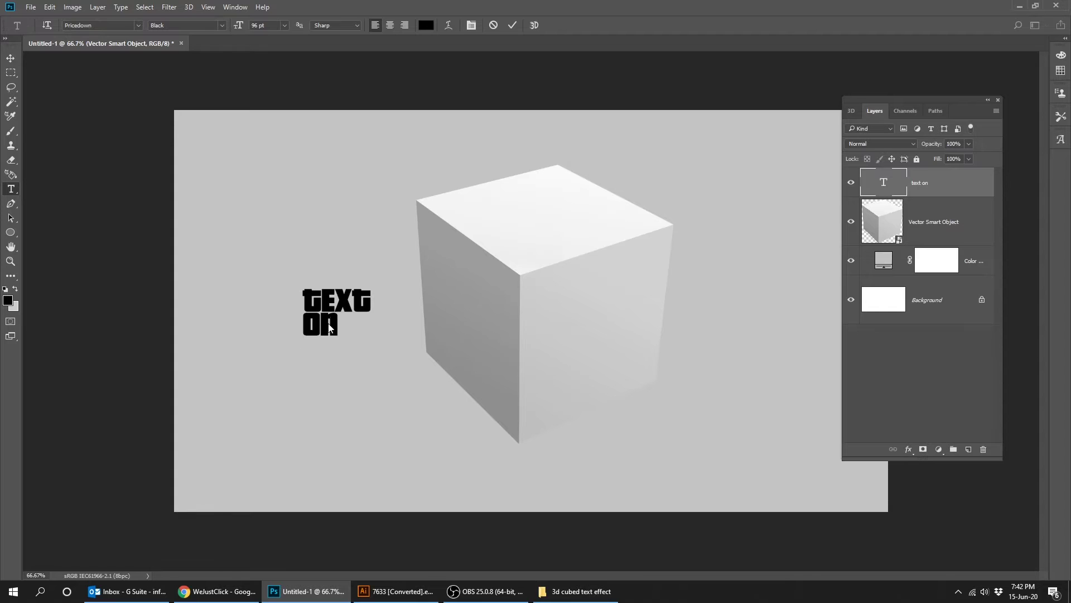
Enlarge the TEXT ON text, right-align it, and position it against the cube's left face.
key("ctrl+t")
left_click_drag(372, 342, 424, 379)
key("Return")
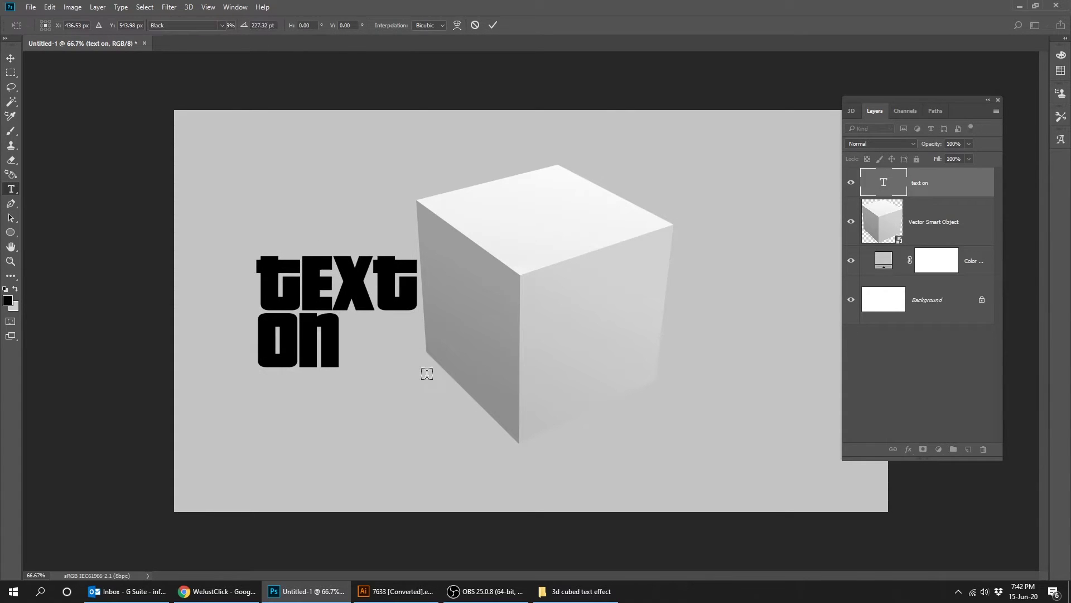
key("v")
left_click_drag(346, 340, 430, 336)
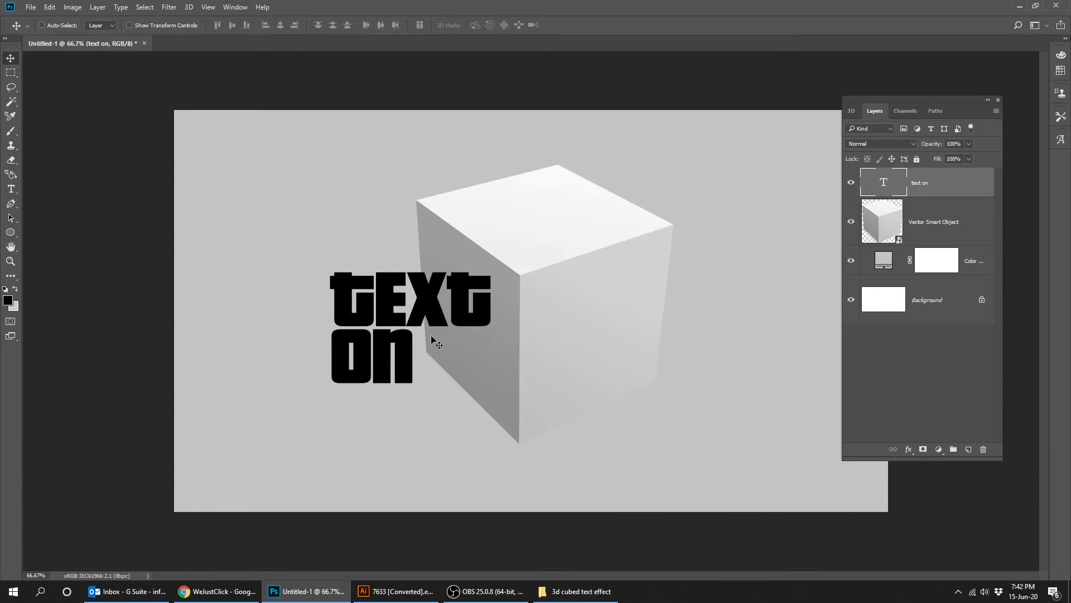
key("t")
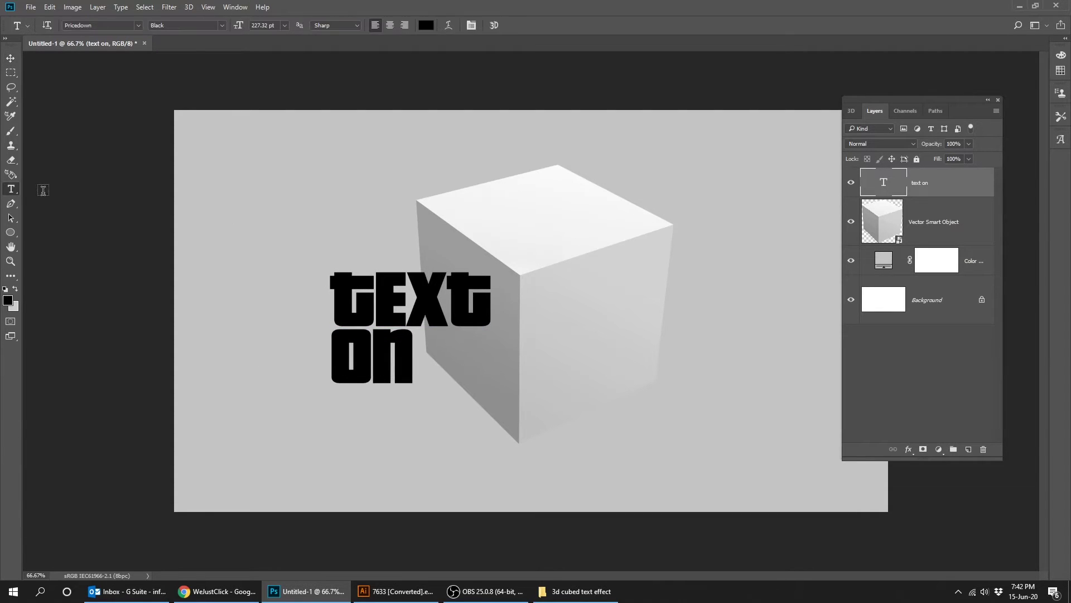
left_click(404, 25)
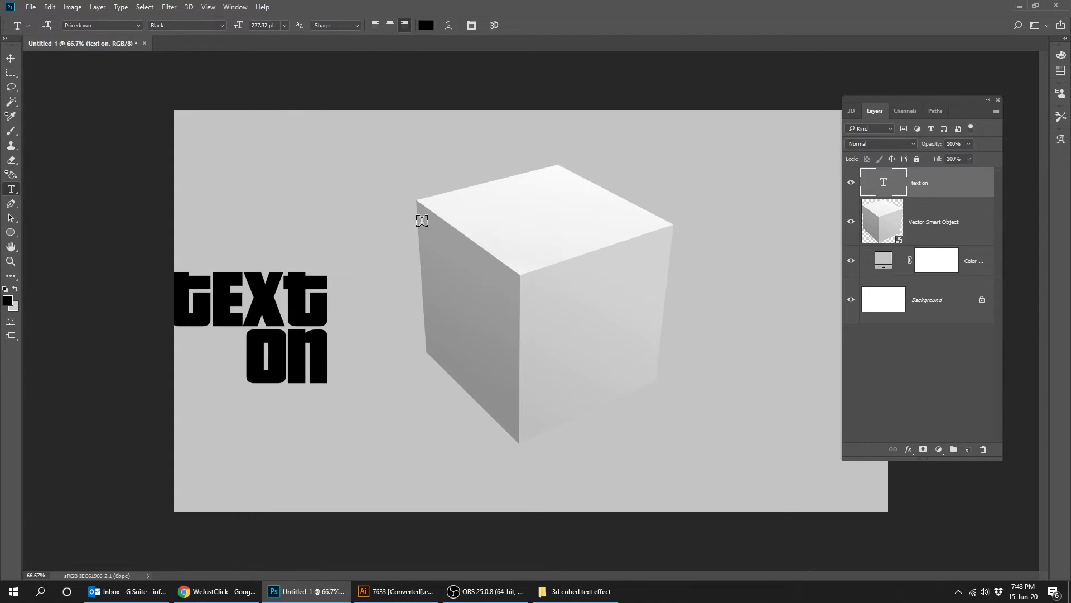
key("v")
left_click_drag(294, 312, 424, 307)
key("t")
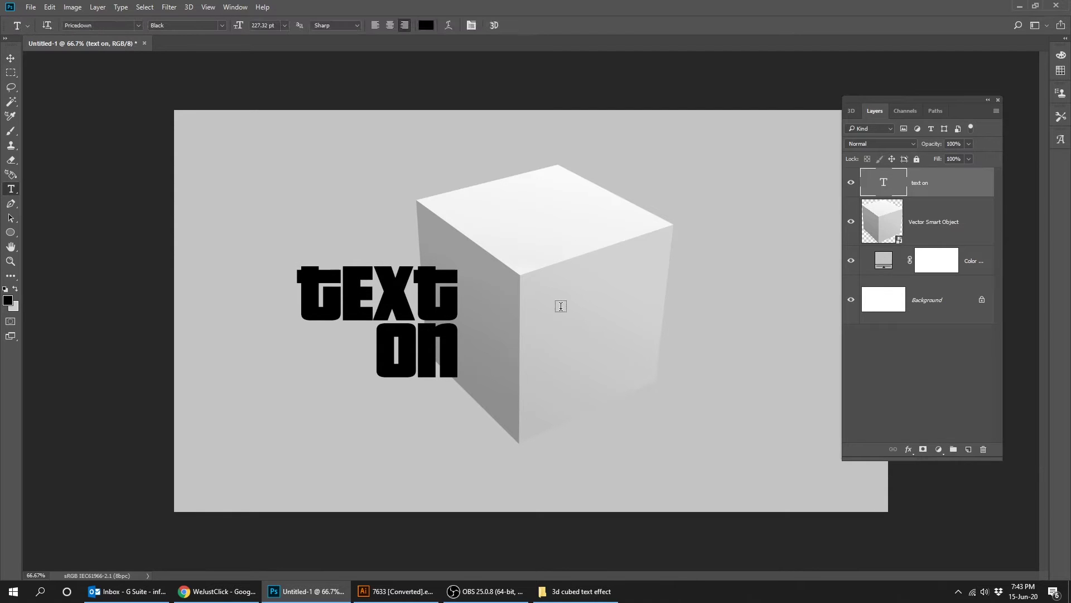
left_click(561, 306)
Type '3D BOX' on two lines, enlarge and left-align it, and move it onto the cube's top.
type("3D")
key("Return")
type("BO")
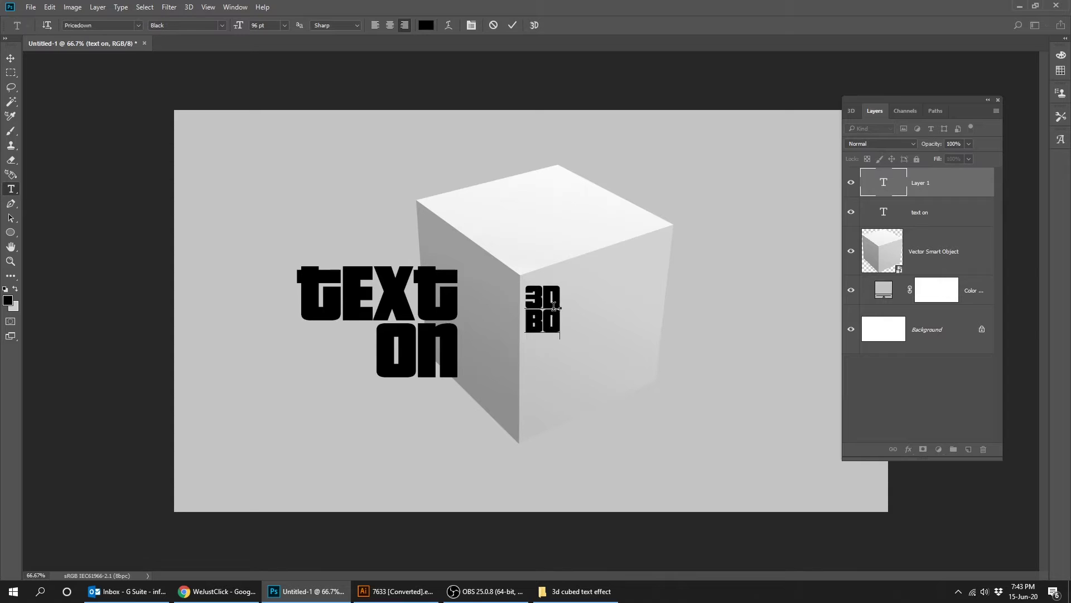
type("X")
key("ctrl")
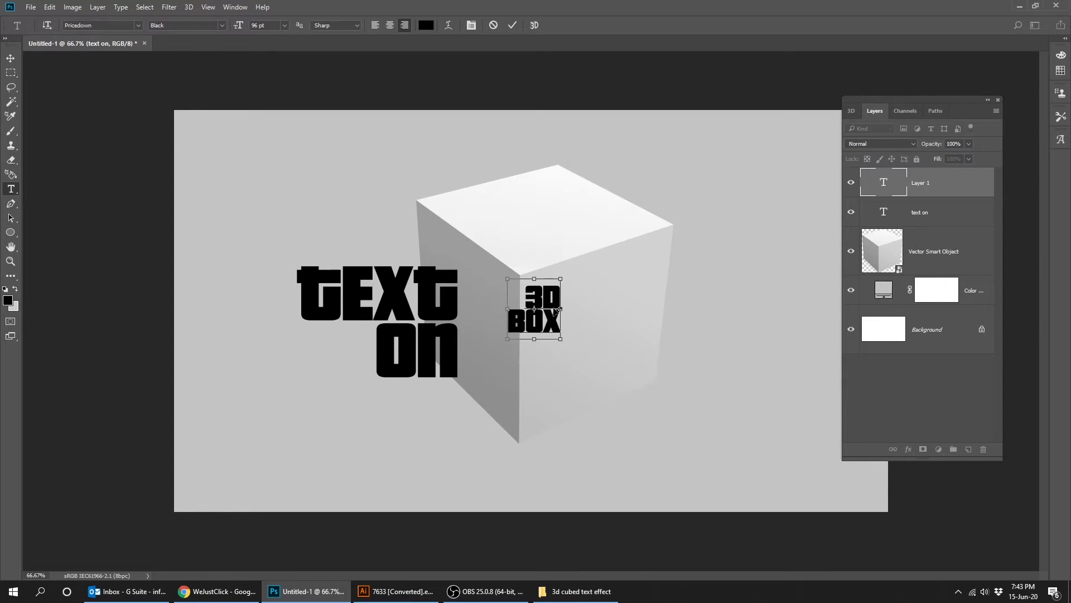
key("ctrl+Return")
key("ctrl+t")
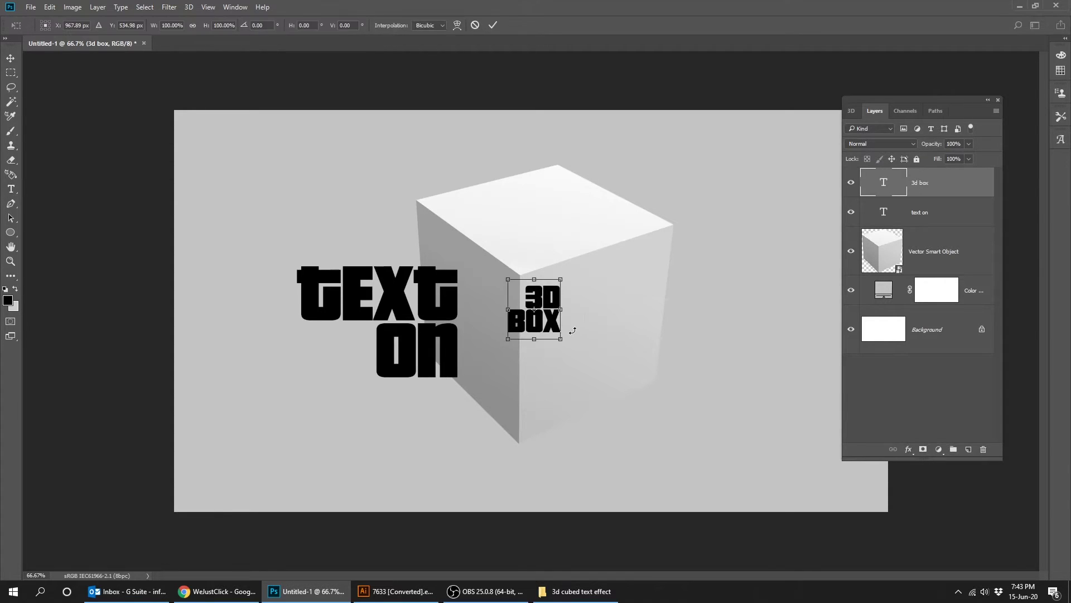
left_click_drag(562, 340, 600, 295)
key("Return")
key("v")
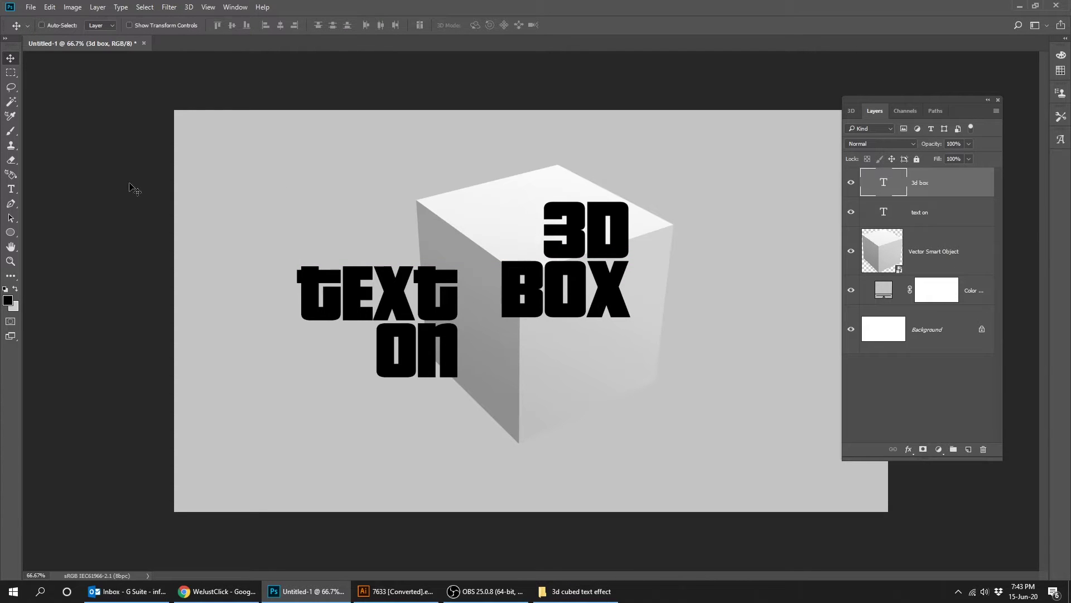
left_click(11, 189)
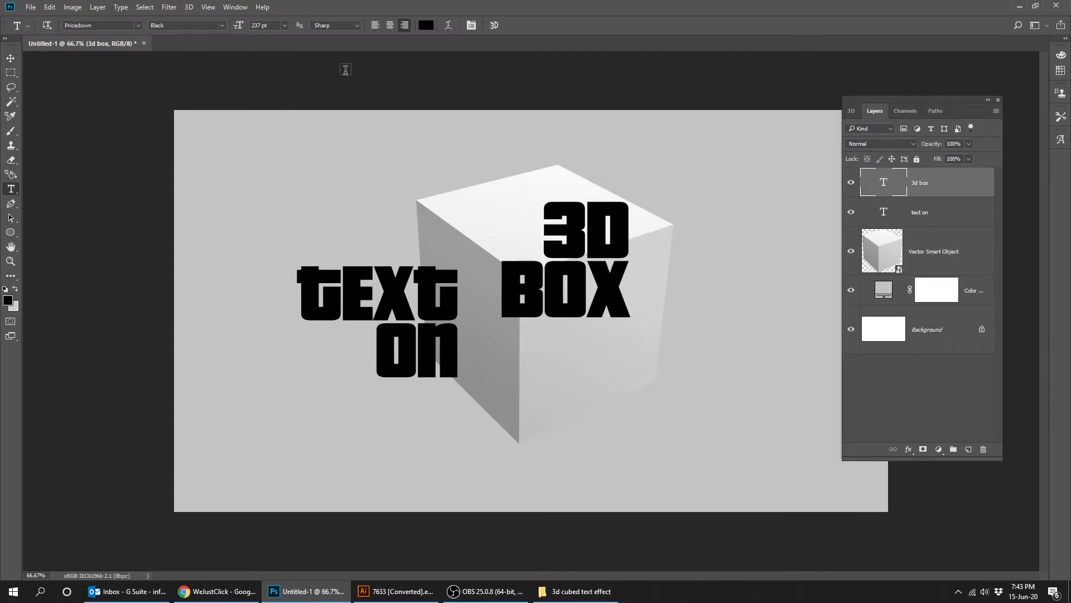
left_click(374, 26)
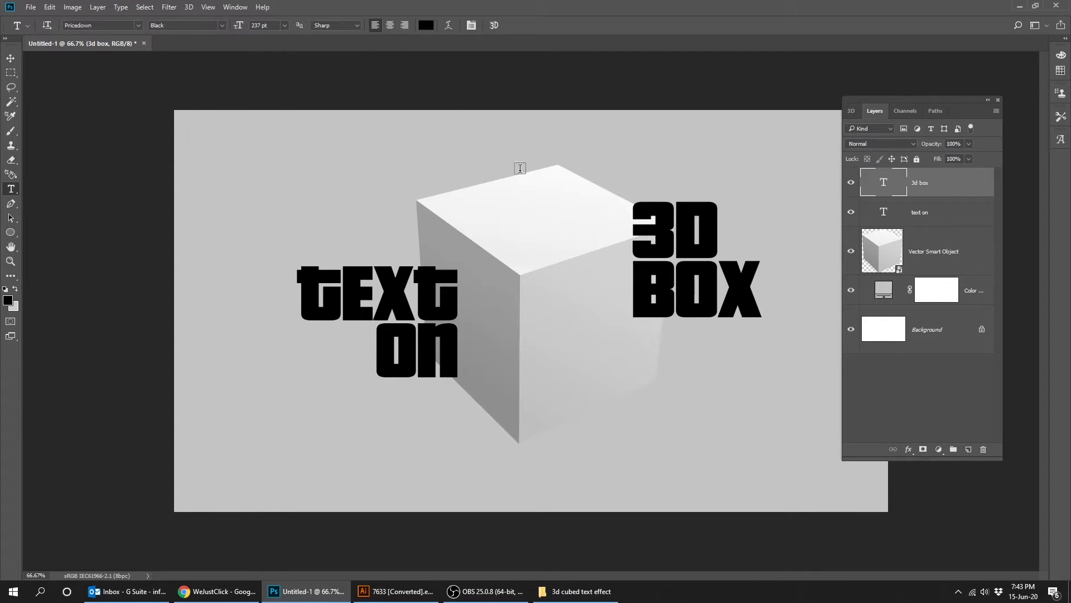
key("v")
left_click_drag(697, 296, 560, 241)
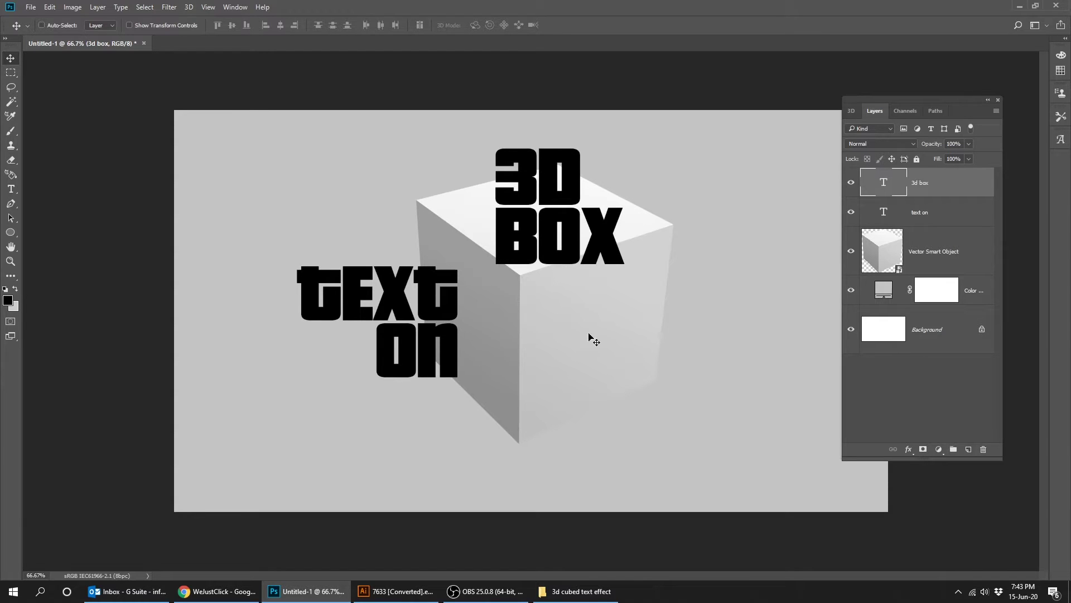
Add an enlarged 'thx a lot' text on the cube's right side, then hide all three text layers.
key("t")
left_click(599, 349)
type("thx")
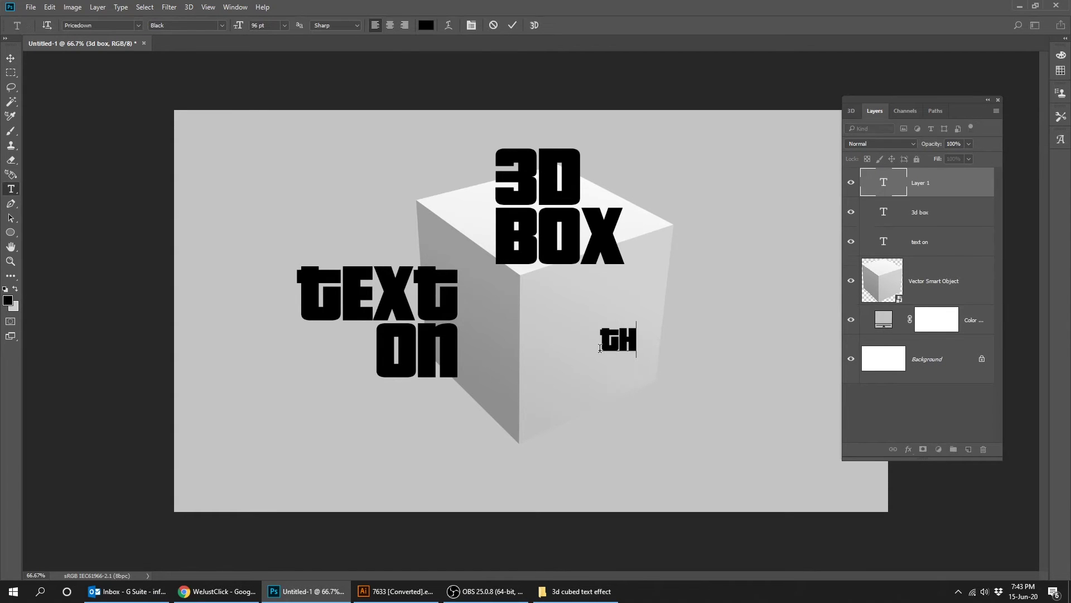
type(" a")
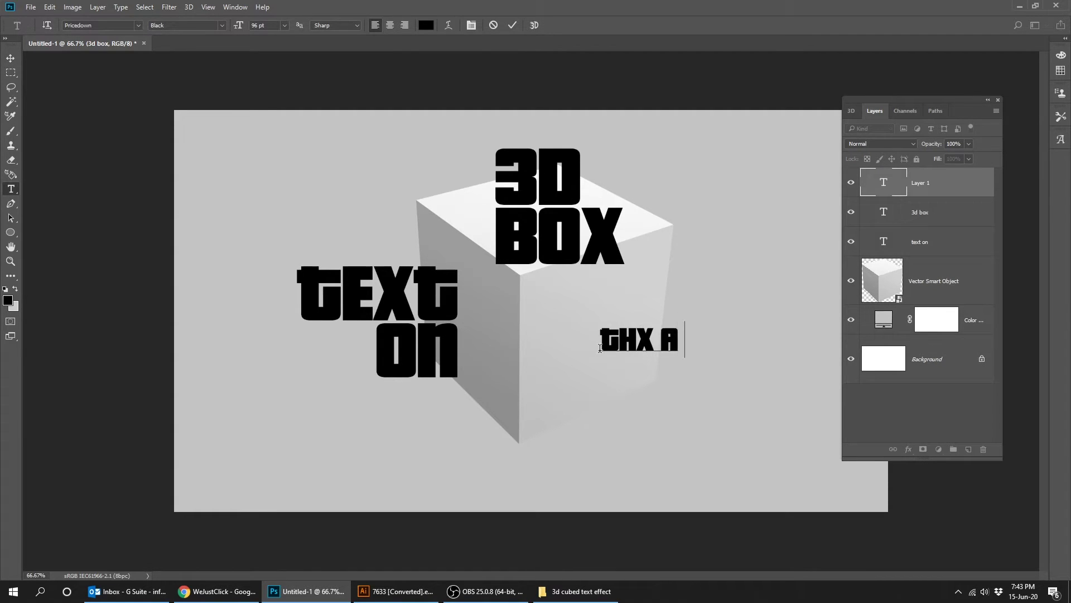
key("BackSpace")
key("BackSpace")
type("a lot")
key("ctrl+Return")
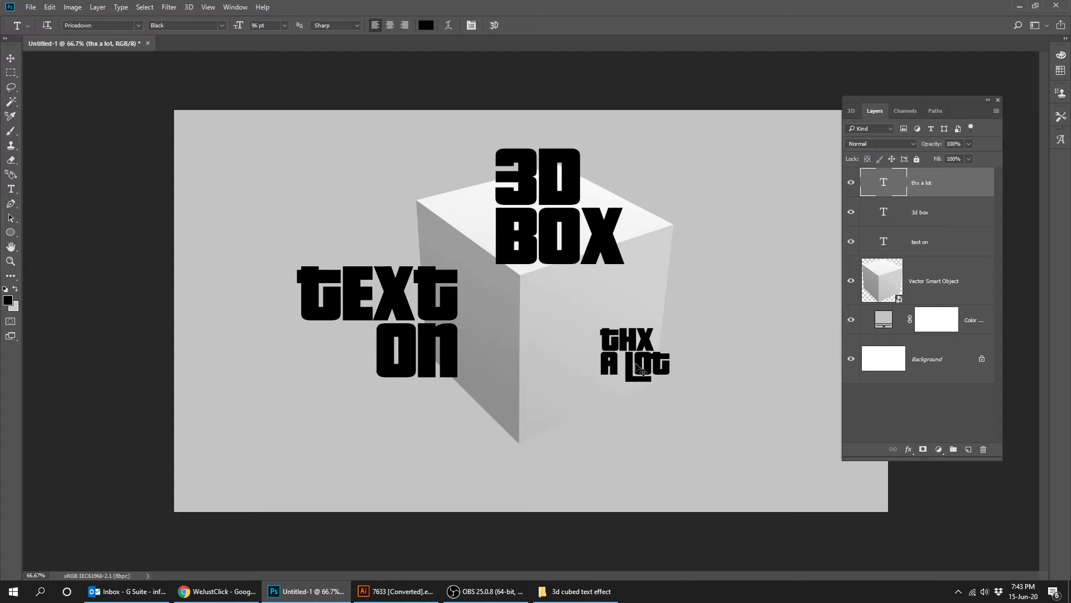
key("ctrl+t")
left_click_drag(669, 384, 715, 409)
key("Return")
key("v")
left_click_drag(636, 371, 625, 363)
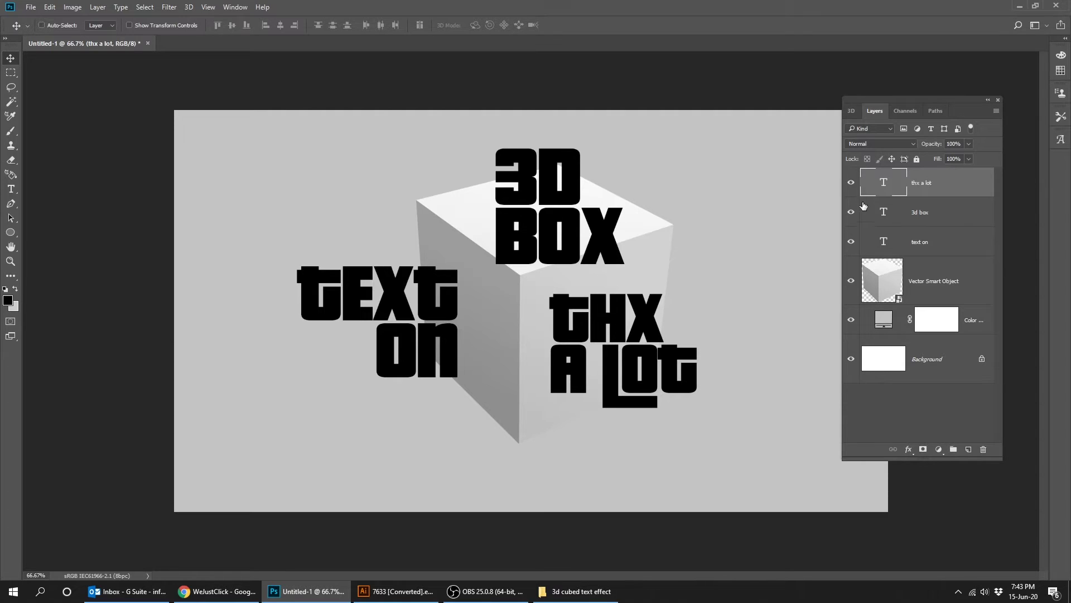
left_click_drag(851, 241, 851, 244)
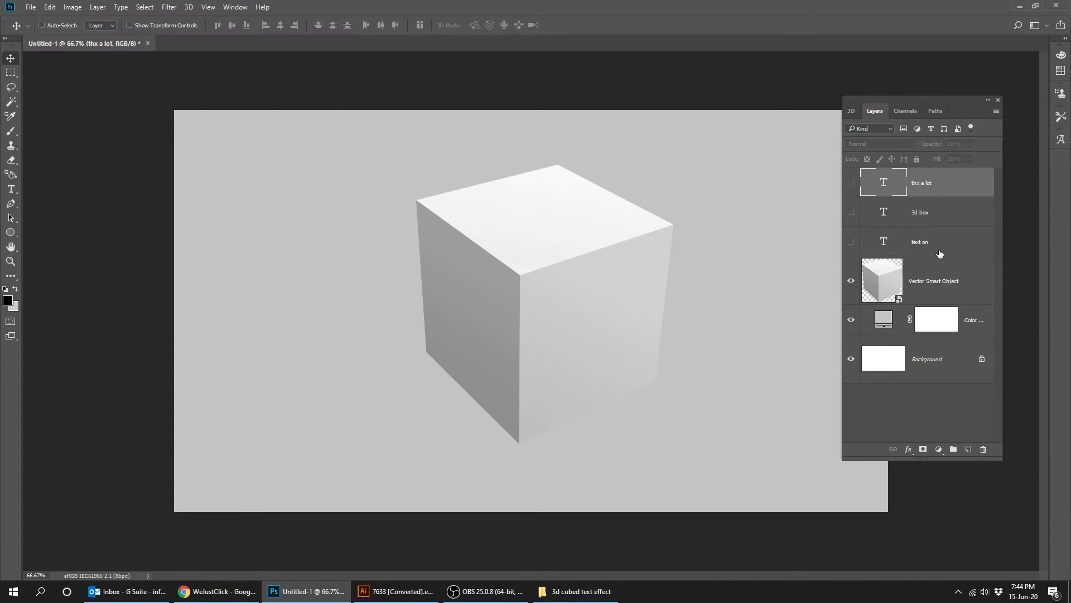
Add an empty Layer 1 directly above the cube's Vector Smart Object layer.
left_click(939, 279)
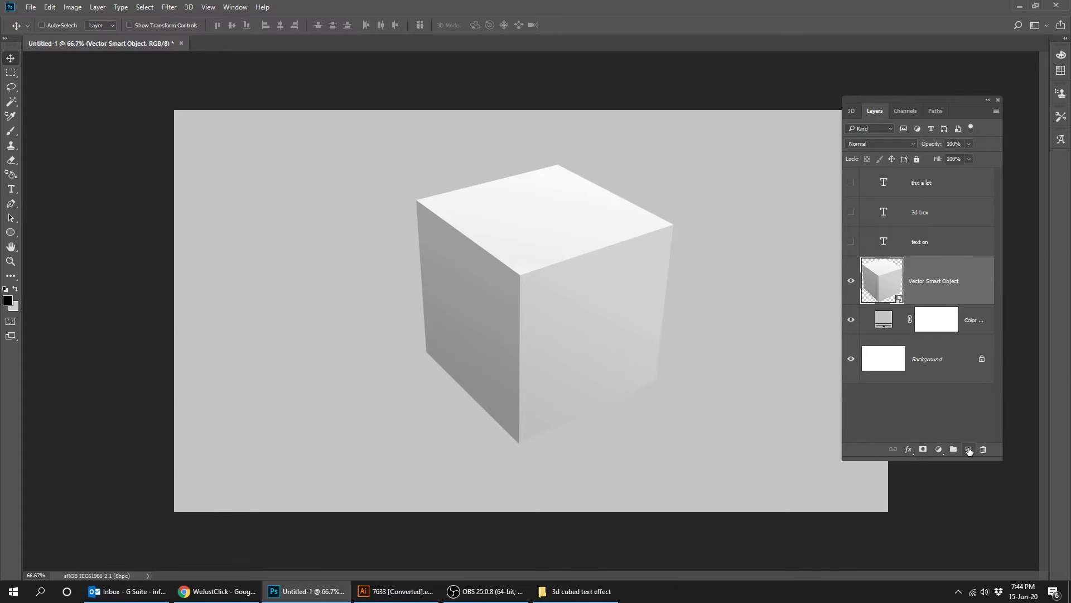
left_click(969, 450)
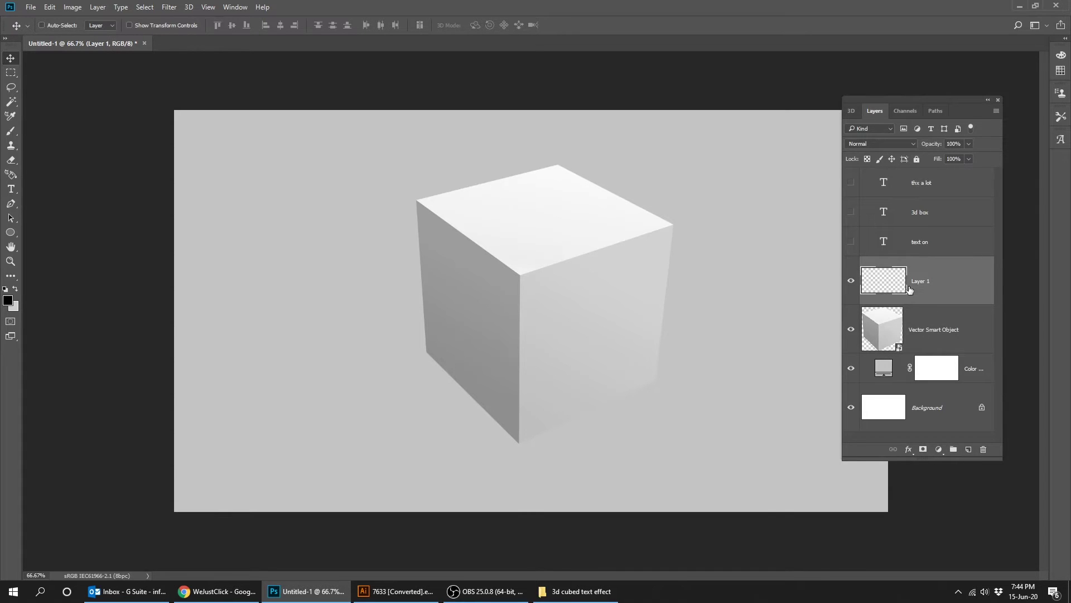
left_click(170, 8)
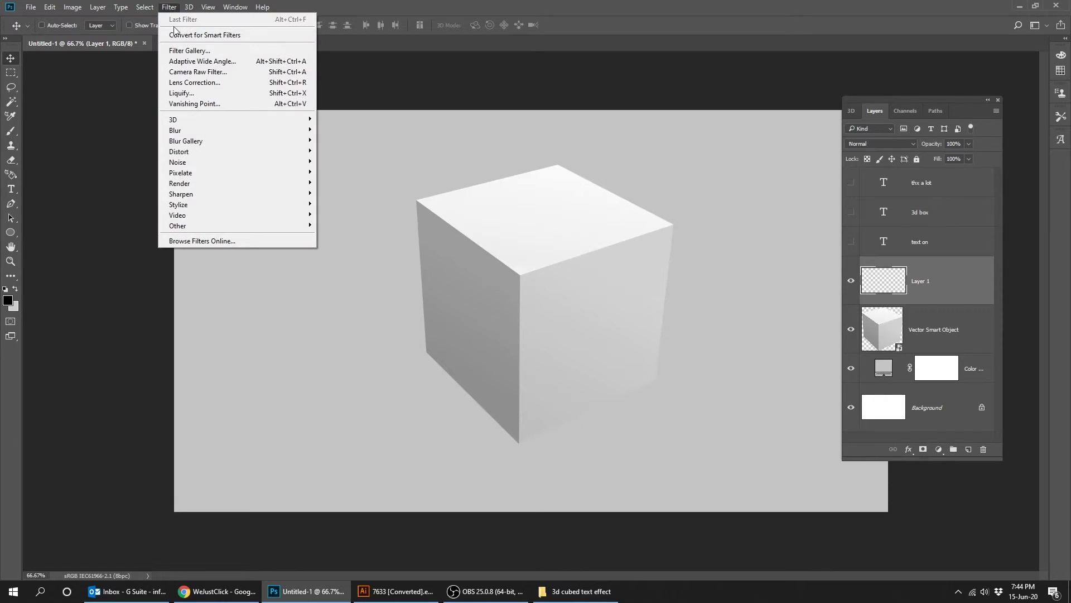
left_click(206, 107)
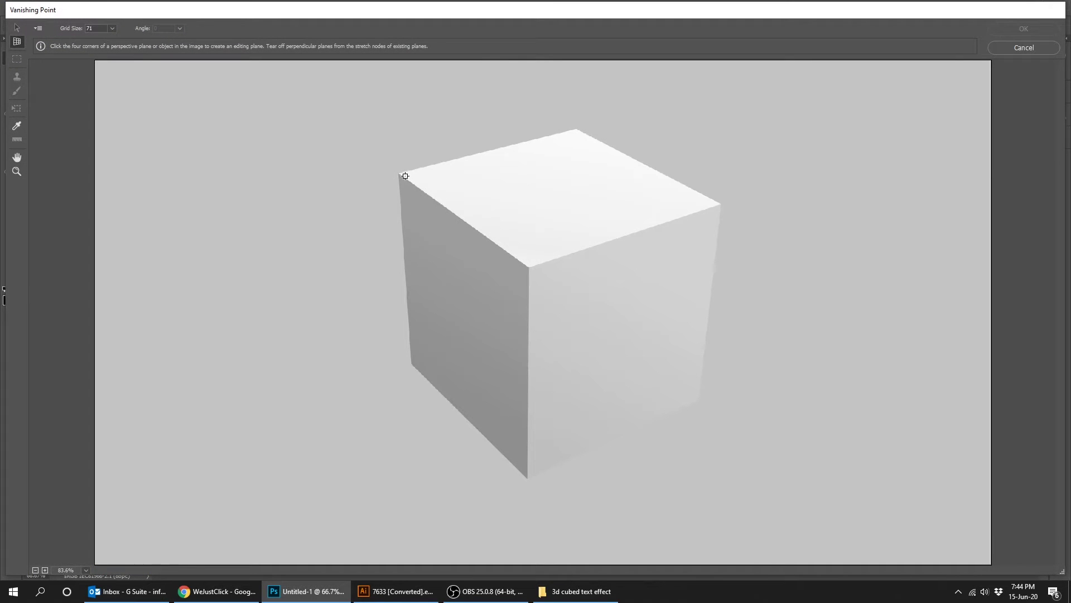
In Vanishing Point, define the top-face plane from the cube's four top corners.
left_click(399, 173)
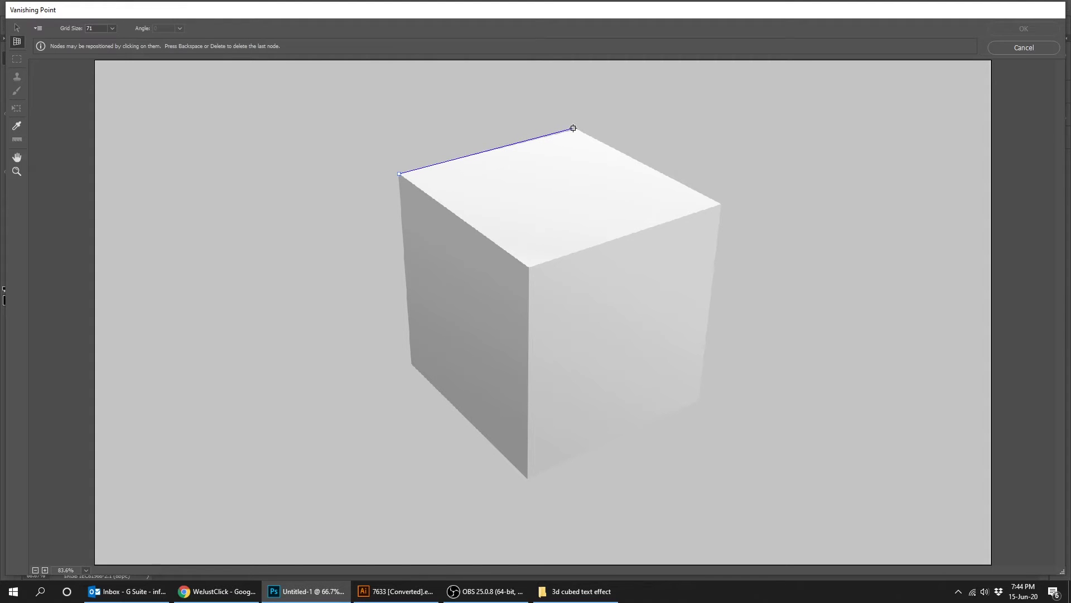
left_click(576, 127)
left_click(721, 205)
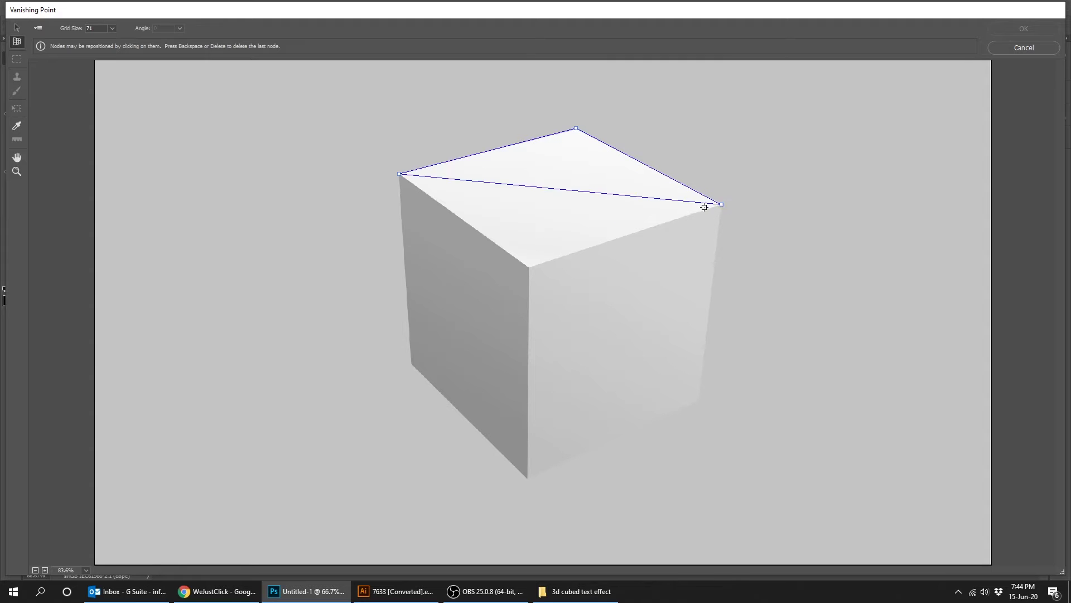
left_click(530, 267)
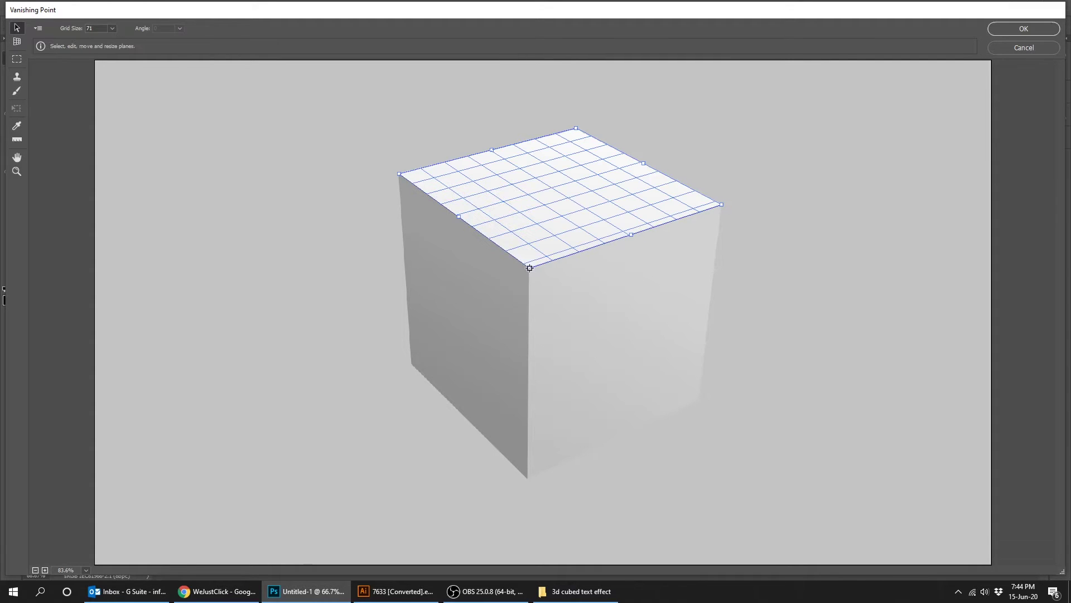
Extend perpendicular planes down the cube's left and right faces and confirm the filter.
left_click_drag(459, 216, 454, 307)
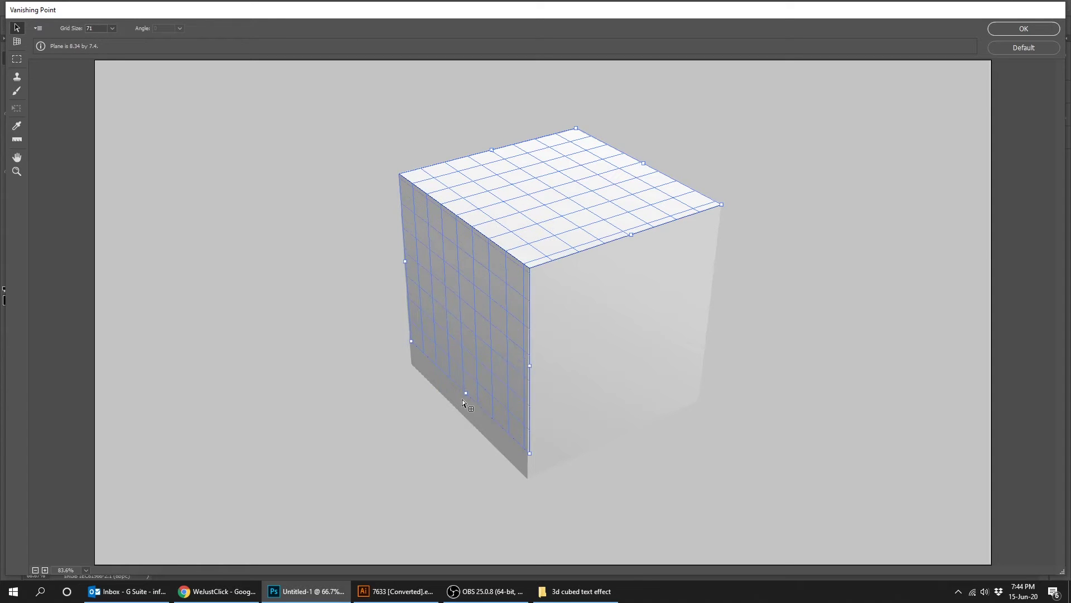
left_click(463, 417)
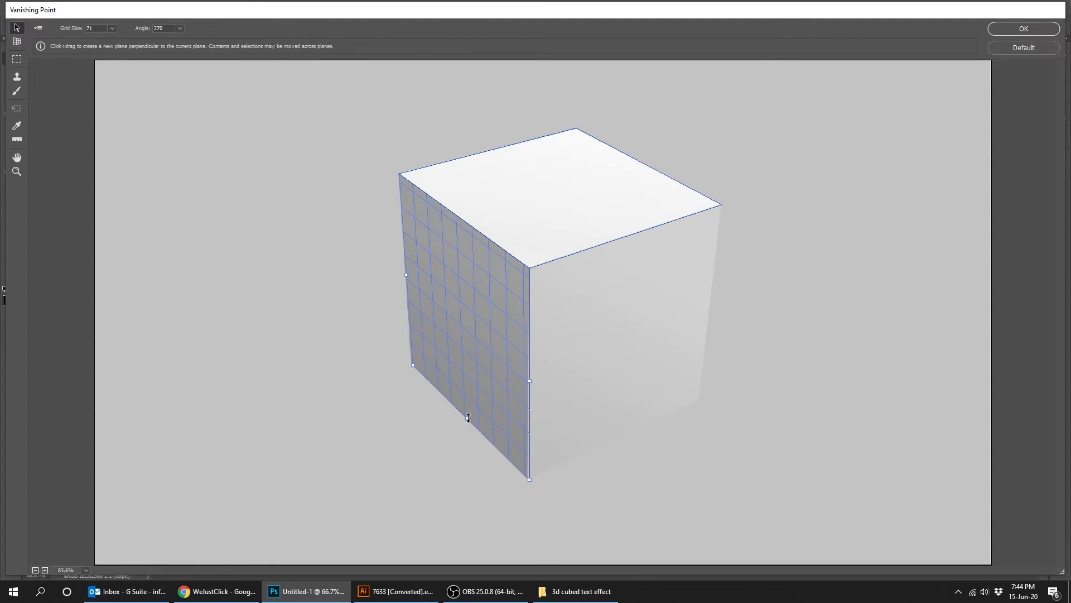
left_click_drag(531, 480, 529, 480)
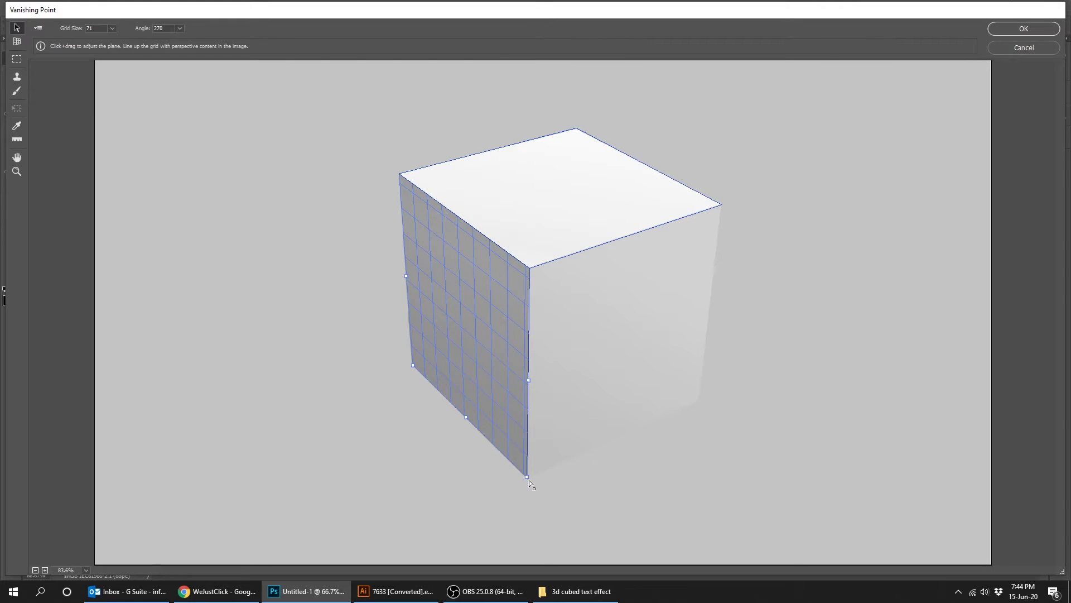
left_click_drag(529, 380, 726, 358)
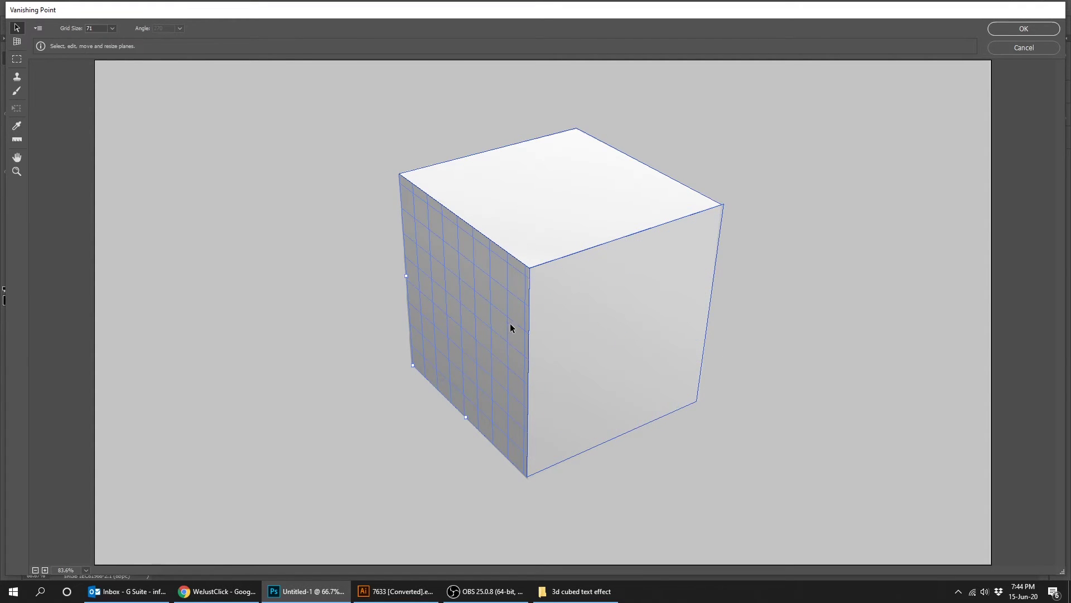
left_click(547, 226)
left_click(480, 270)
left_click(1025, 28)
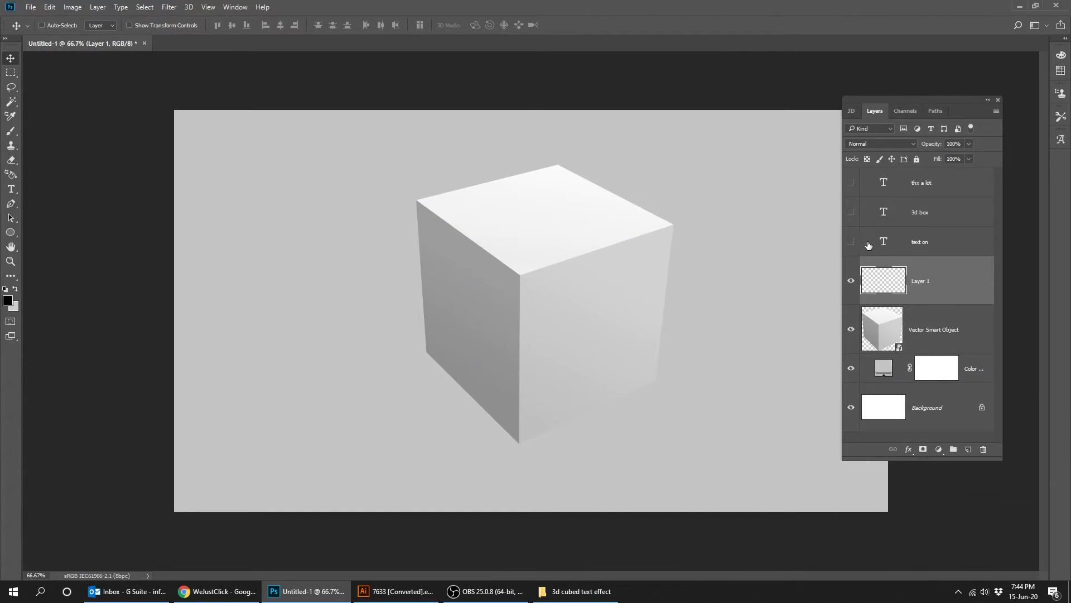
left_click(852, 243)
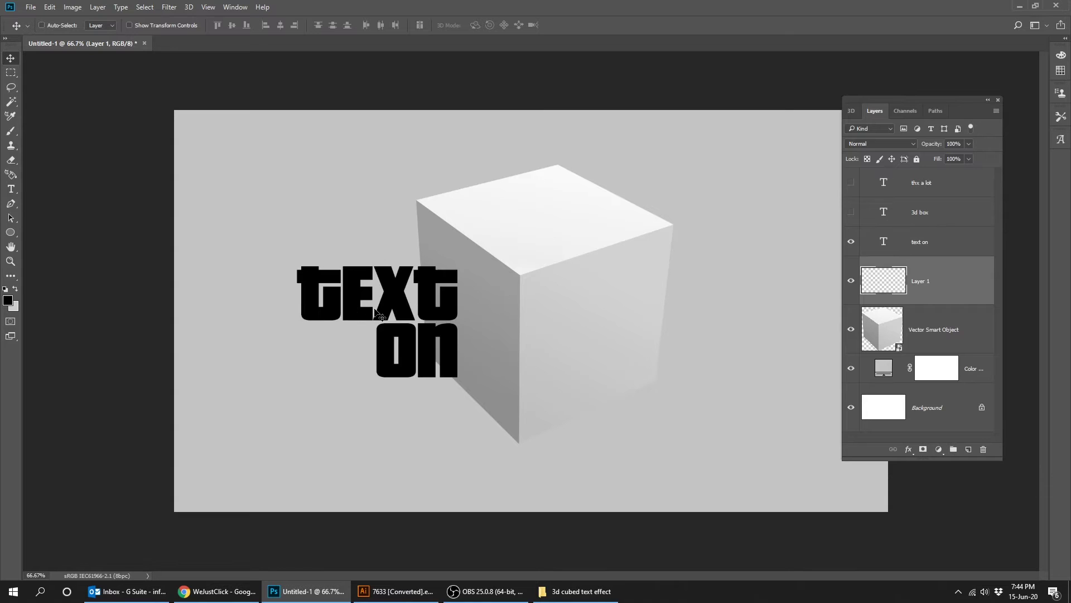
left_click(880, 245)
right_click(884, 245)
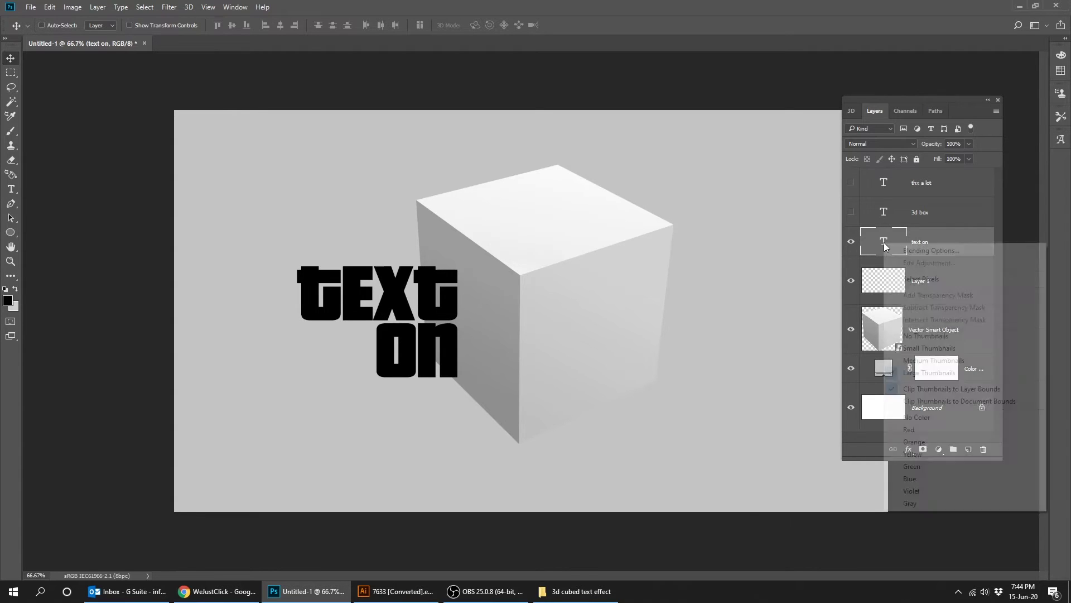
left_click(921, 279)
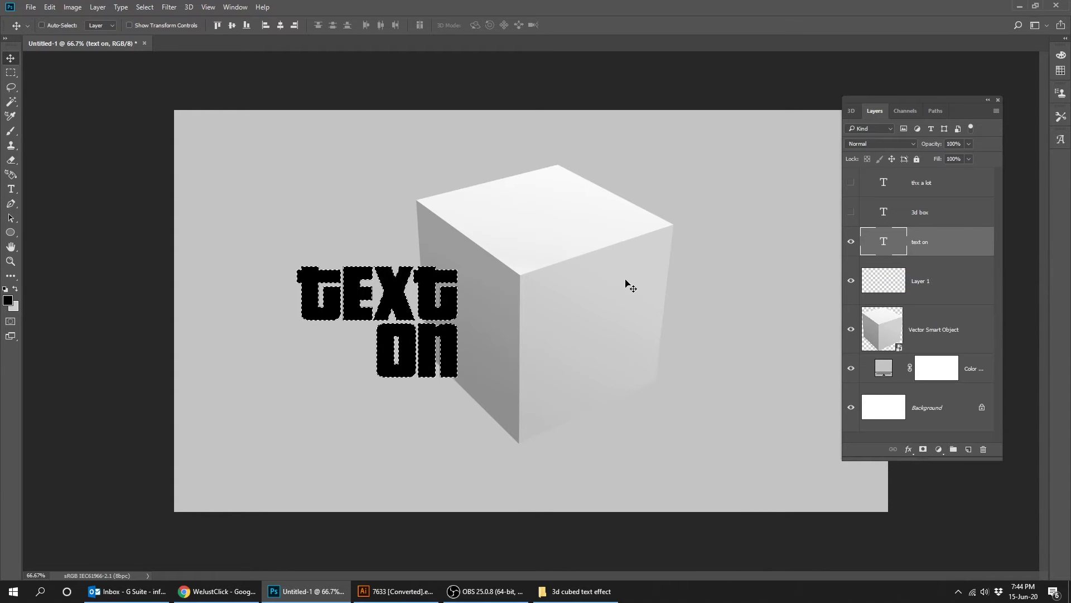
key("ctrl")
left_click(146, 7)
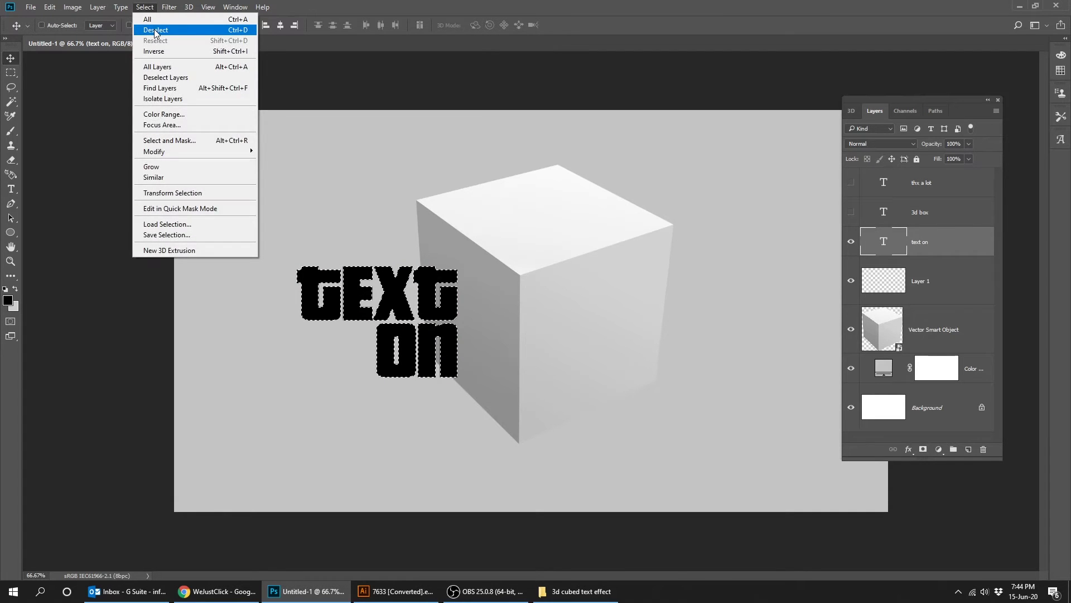
left_click(156, 31)
left_click(852, 243)
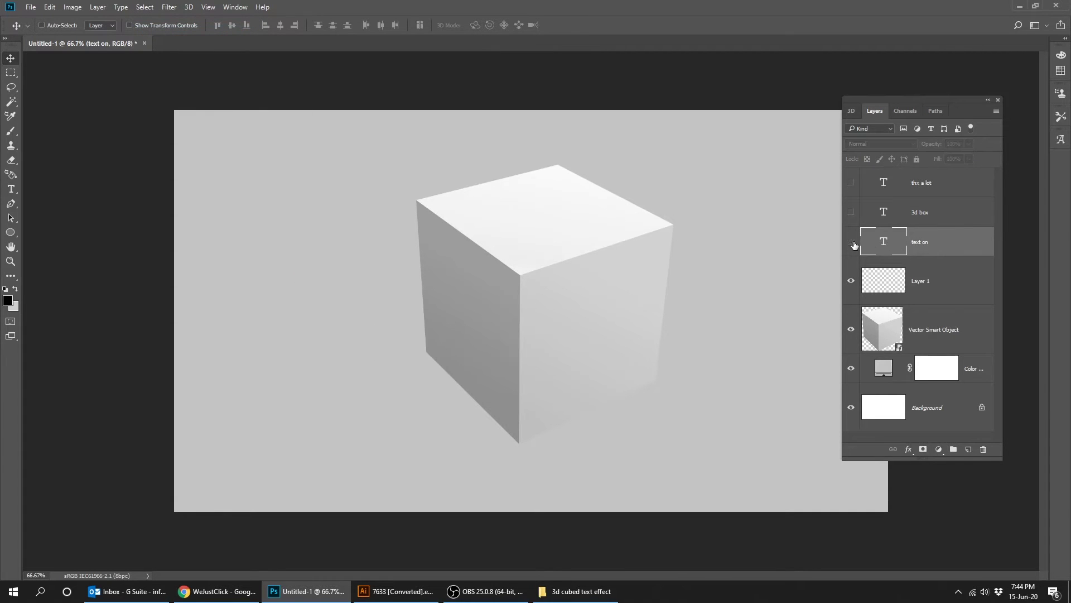
left_click(929, 280)
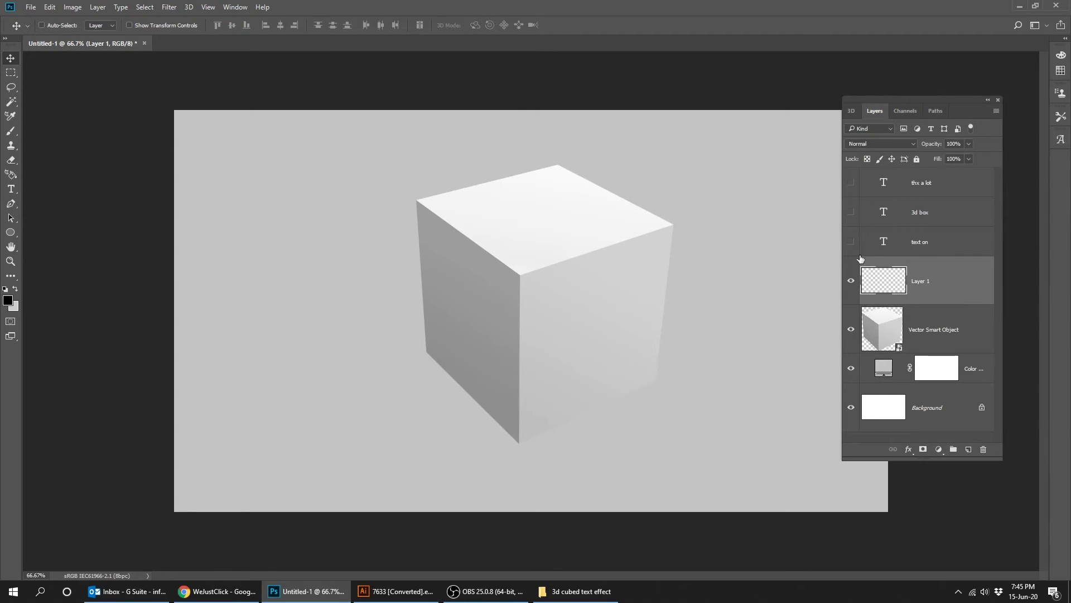
left_click(169, 8)
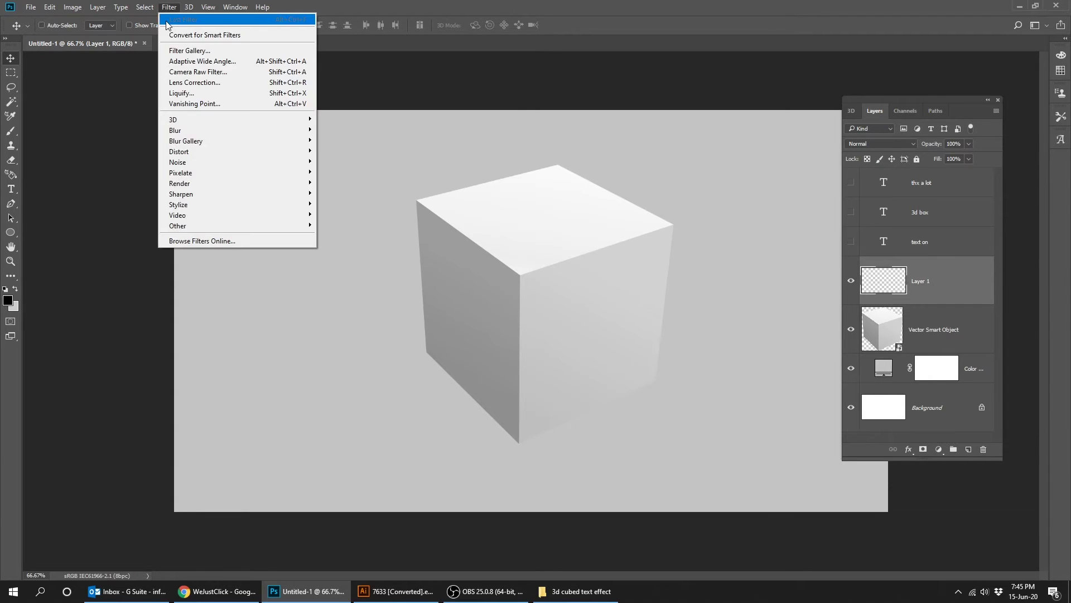
Paste TEXT ON in Vanishing Point and stretch it in perspective across the cube's left-face plane.
left_click(190, 104)
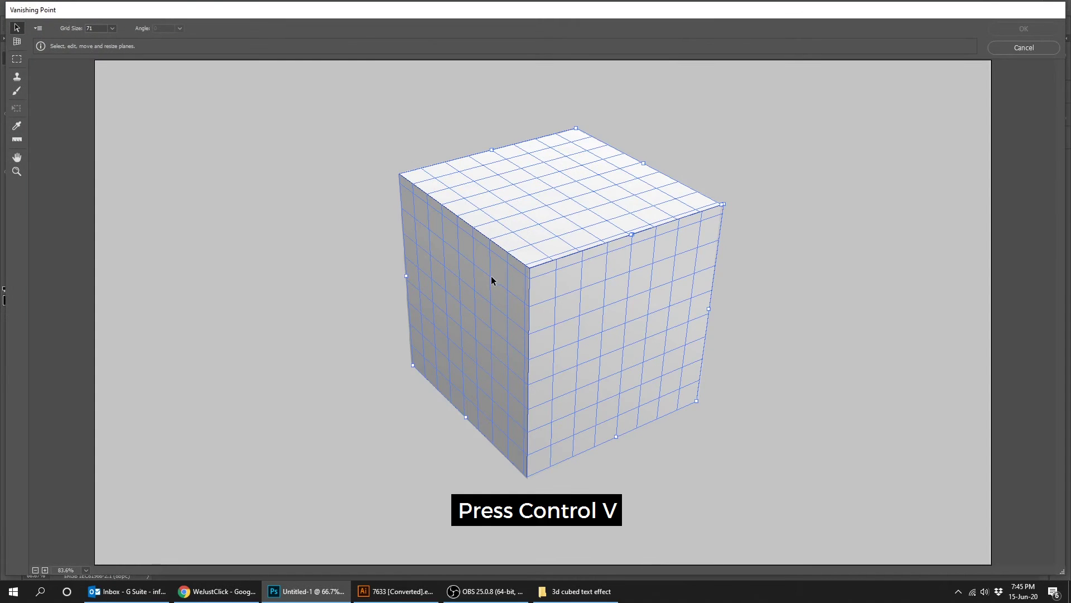
key("ctrl+v")
left_click_drag(273, 160, 487, 363)
key("ctrl+t")
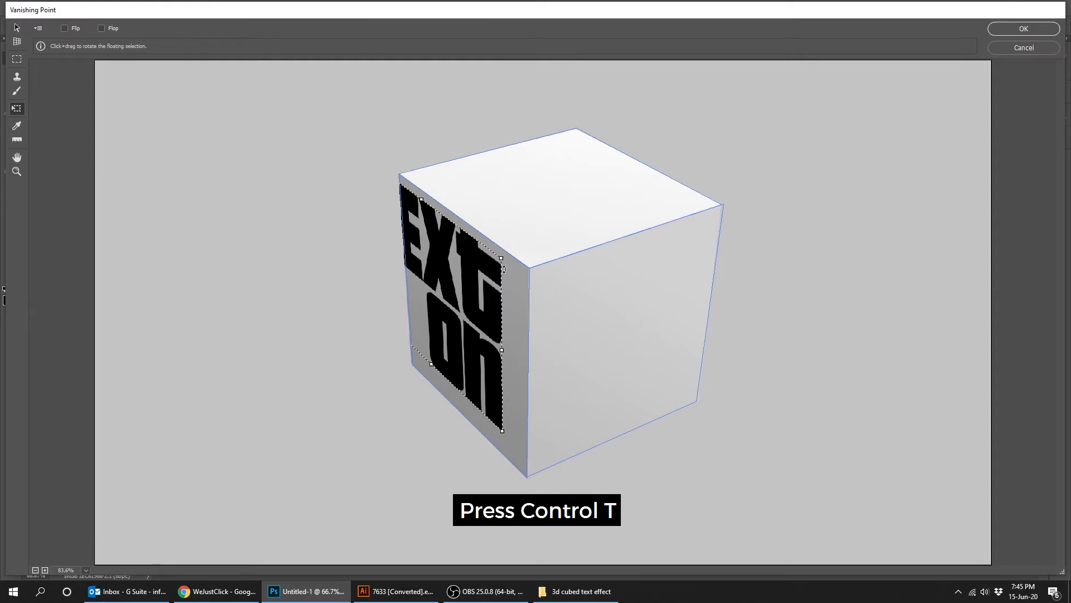
left_click_drag(500, 258, 387, 167)
key("ctrl+z")
left_click_drag(436, 228, 471, 267)
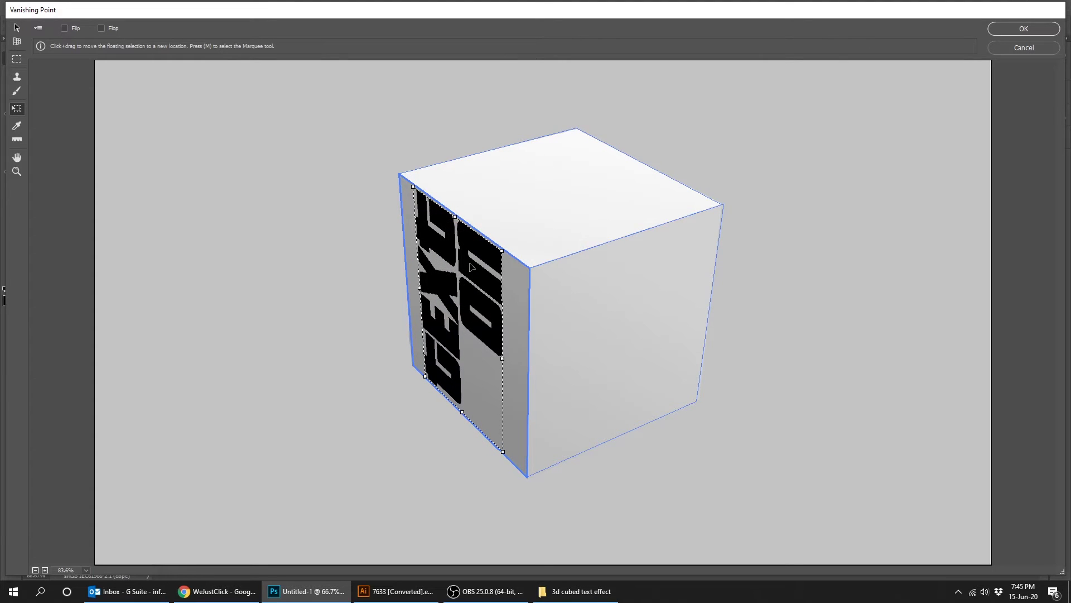
left_click_drag(501, 358, 526, 367)
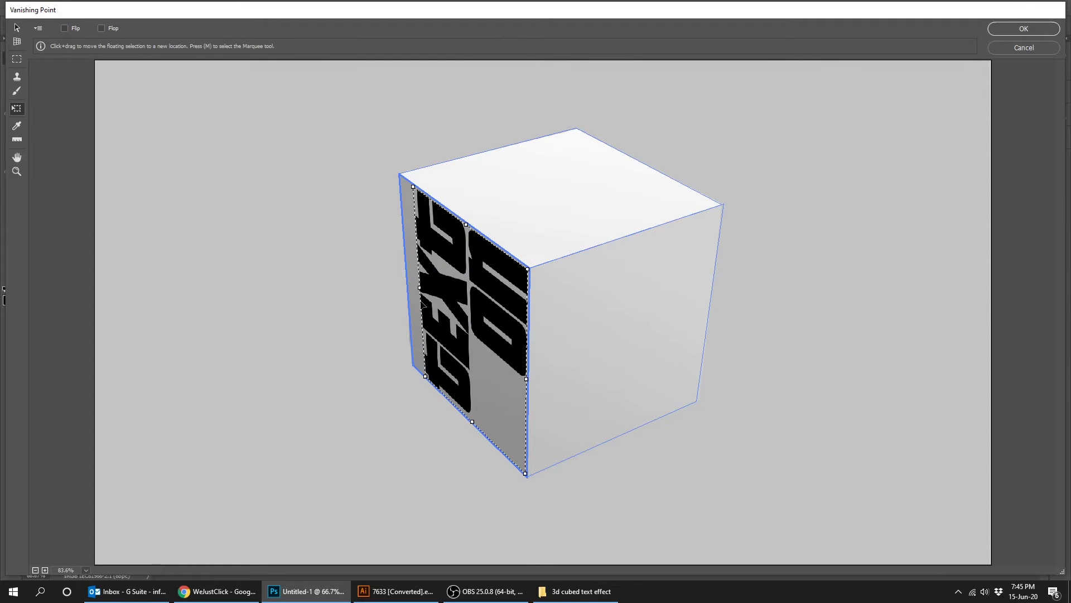
left_click_drag(419, 287, 406, 281)
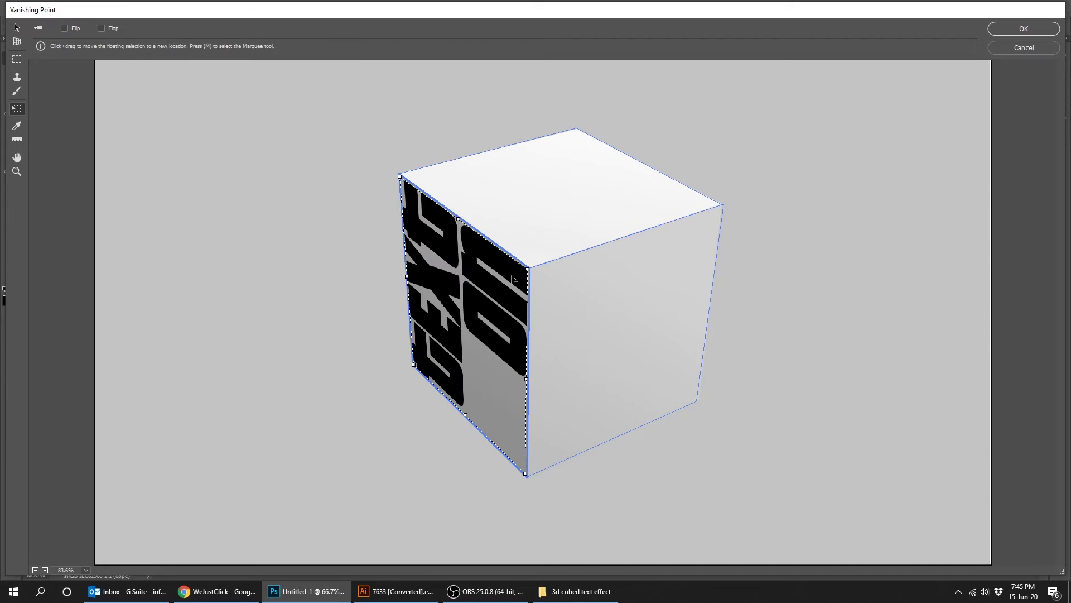
left_click(1032, 30)
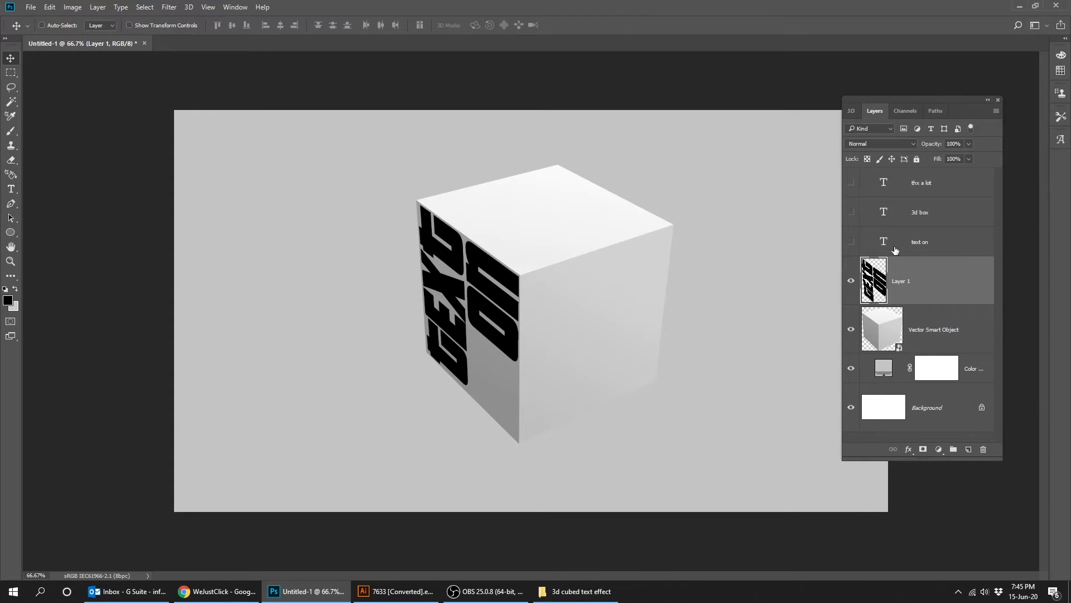
Select and copy the 3D BOX text pixels, deselect, and hide the 3d box layer again.
left_click(851, 213)
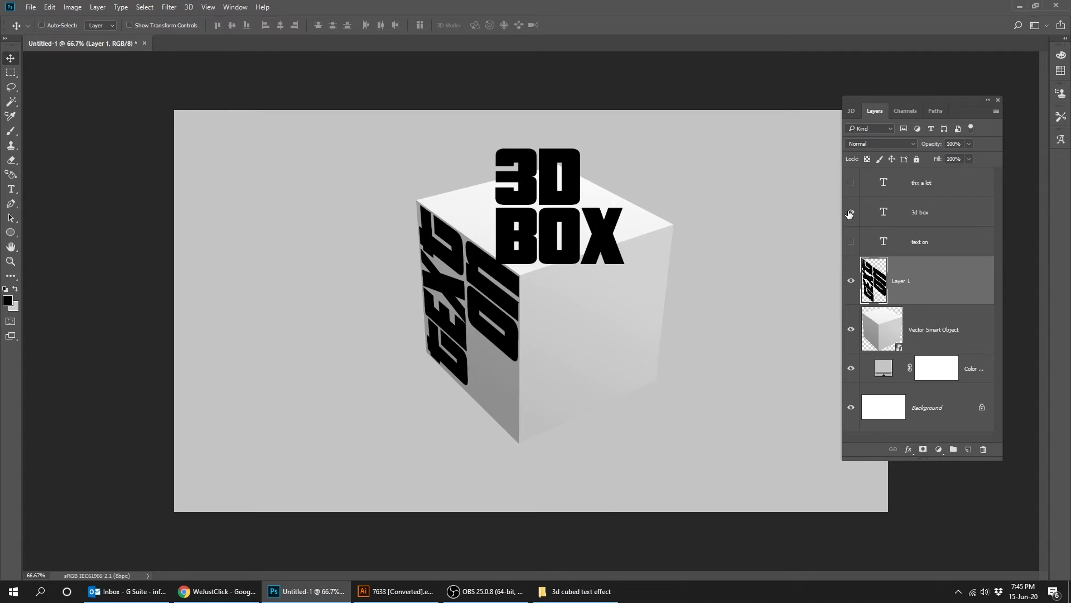
left_click(884, 213)
right_click(890, 213)
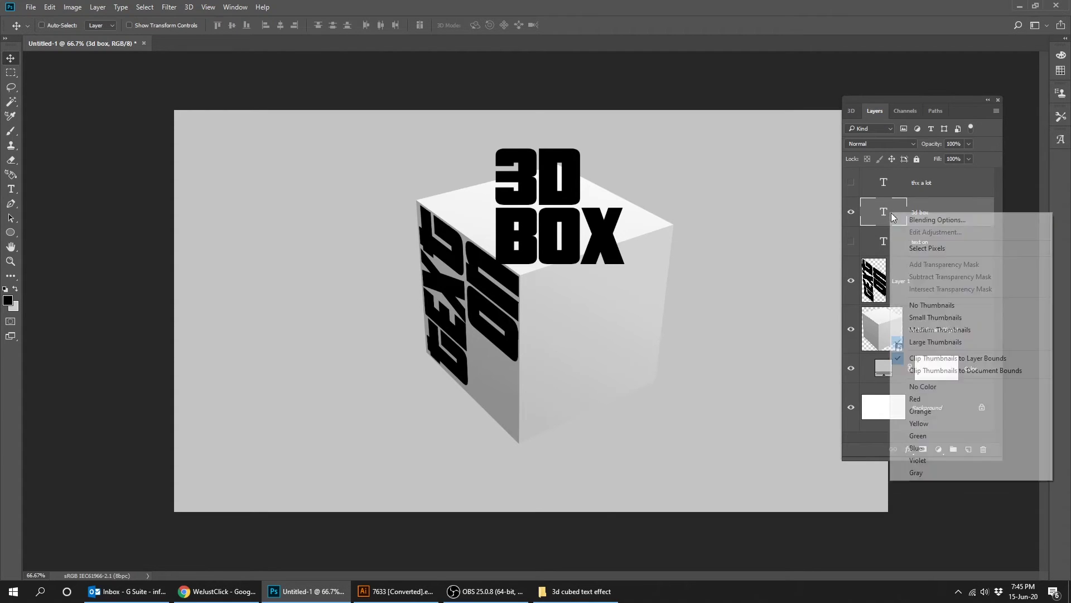
left_click(925, 251)
key("ctrl")
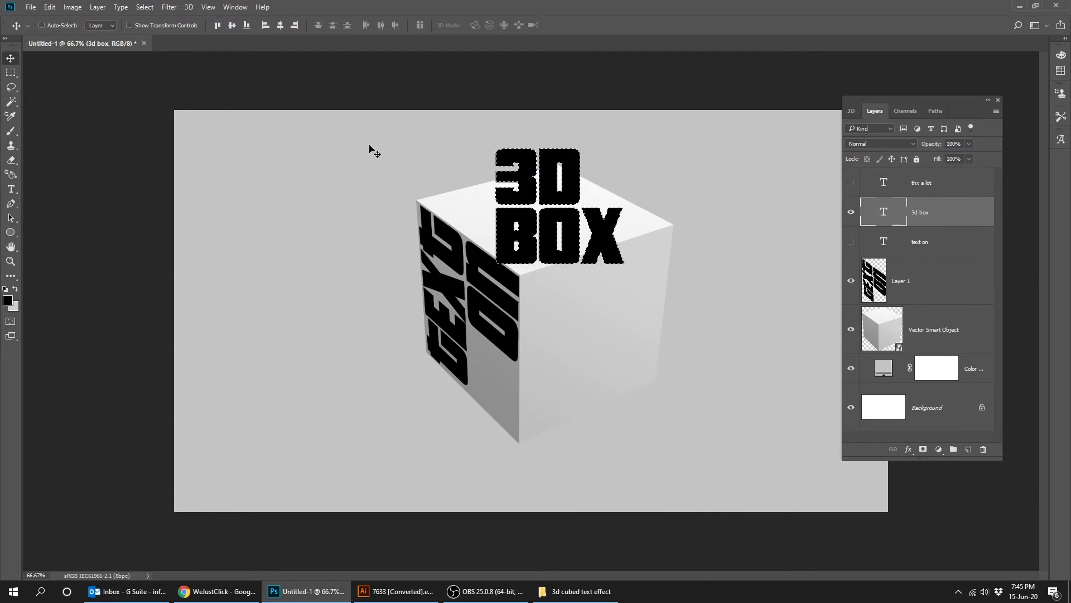
left_click(147, 7)
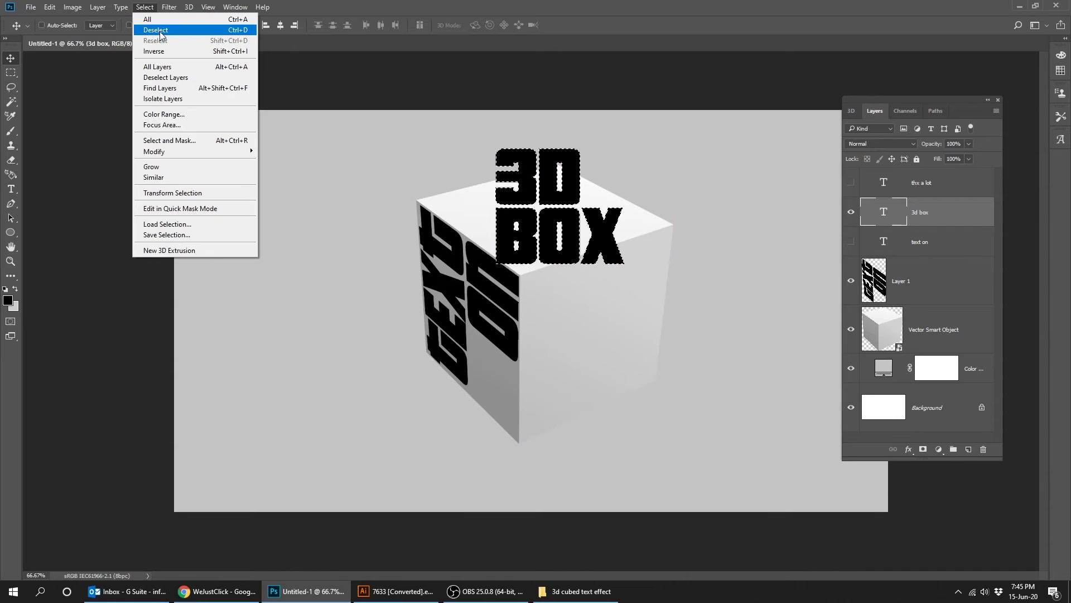
left_click(158, 31)
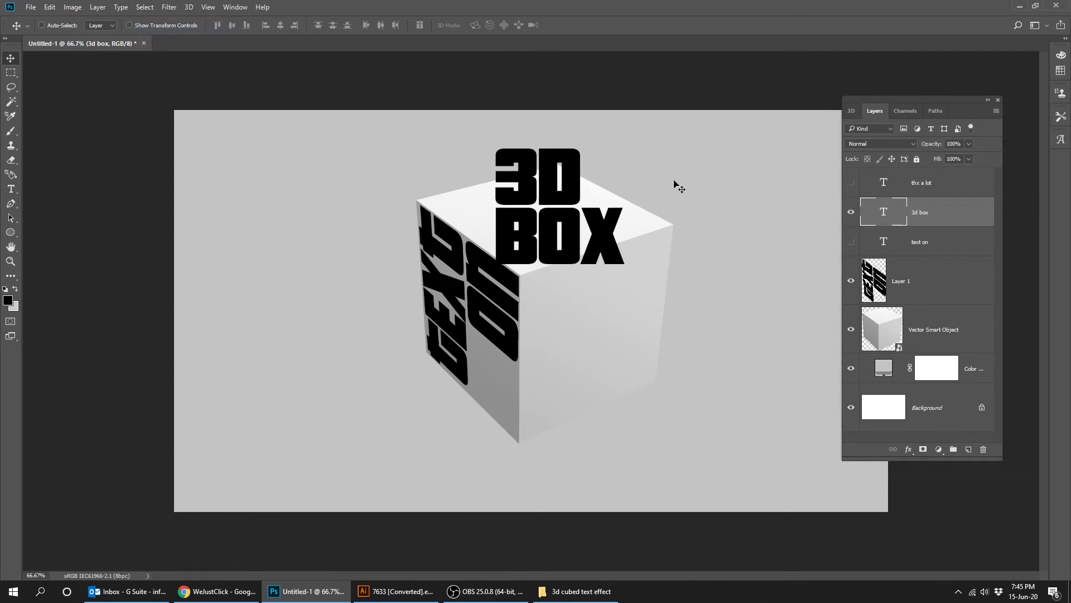
left_click(852, 212)
Add a new empty Layer 2 above Layer 1.
left_click(926, 283)
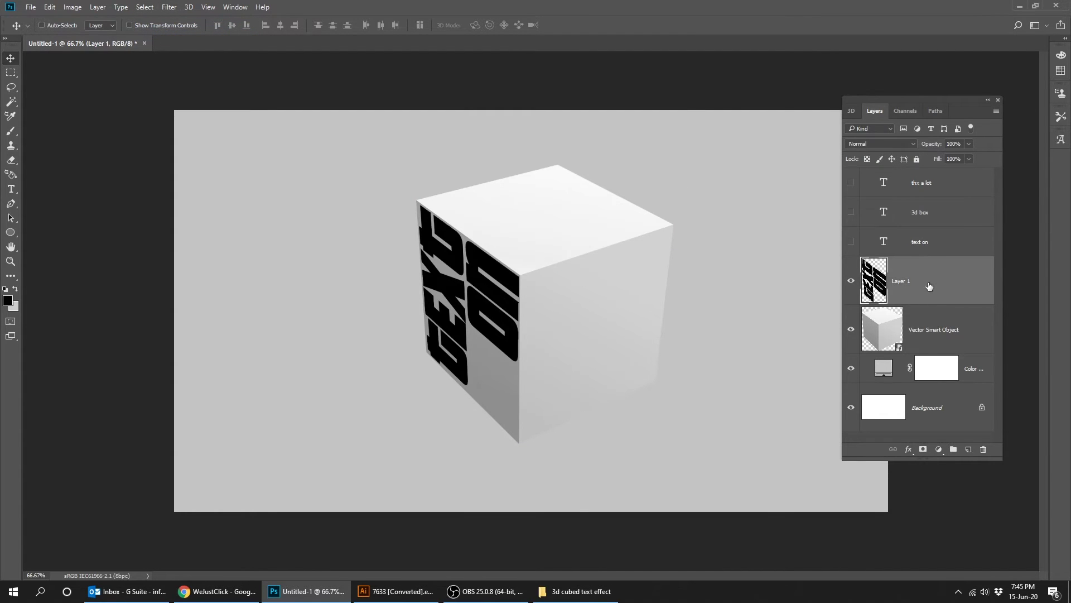
left_click(969, 449)
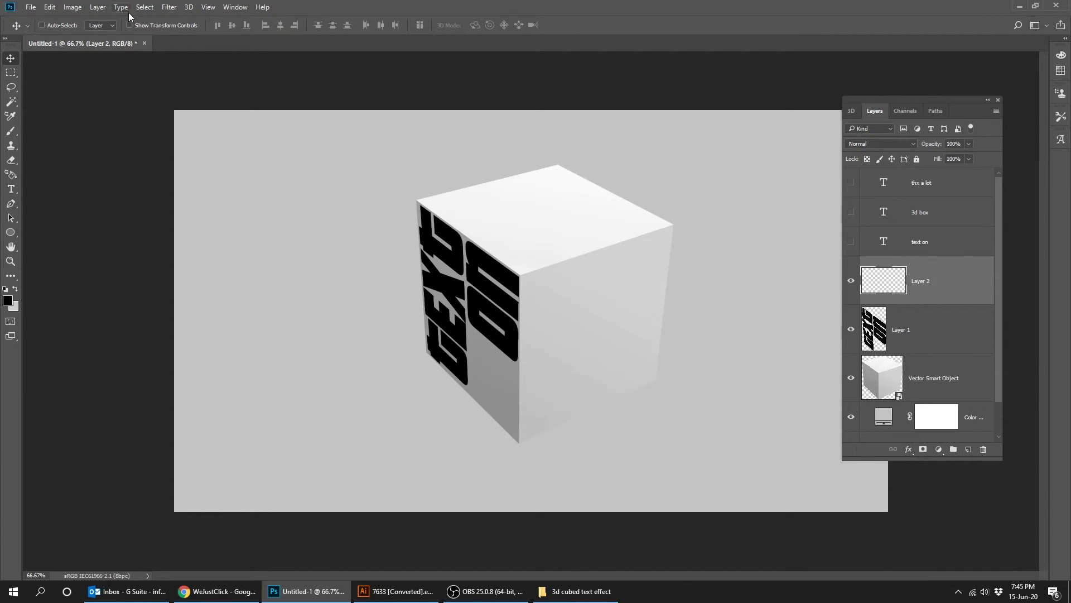
left_click(169, 7)
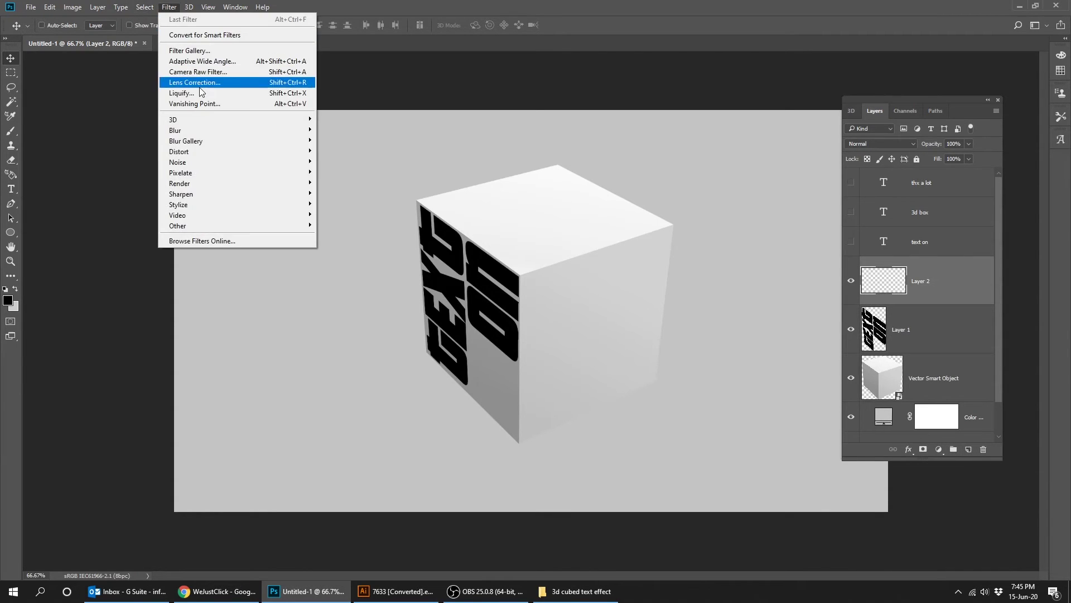
Paste 3D BOX in Vanishing Point, then rotate and stretch it across the cube's top-face plane.
left_click(205, 107)
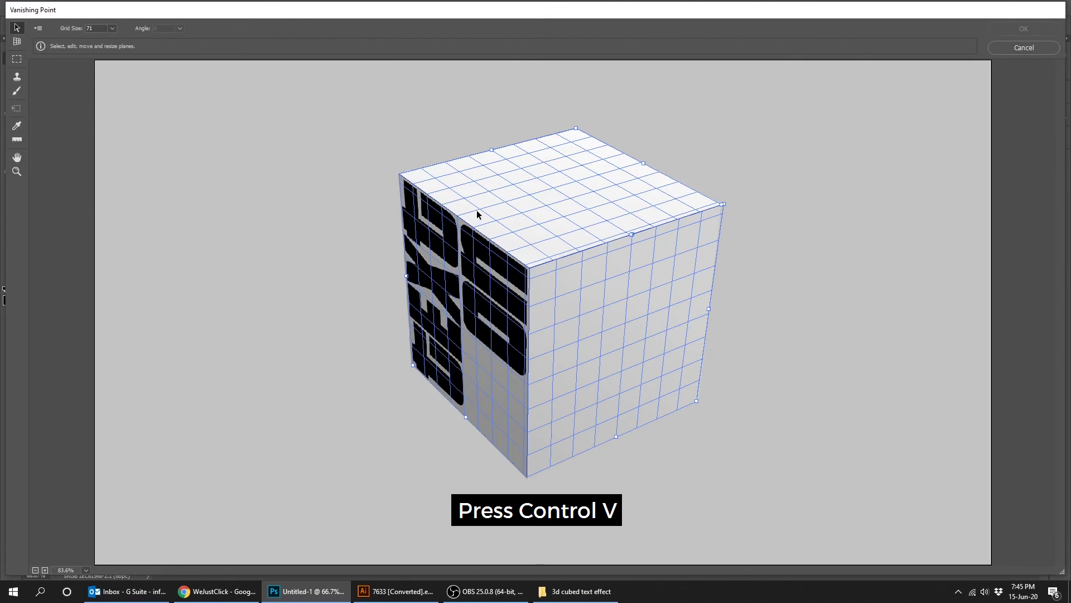
key("ctrl+v")
left_click_drag(247, 178, 556, 215)
key("t")
left_click_drag(657, 224, 607, 141)
left_click_drag(549, 193, 632, 233)
left_click_drag(501, 148, 499, 144)
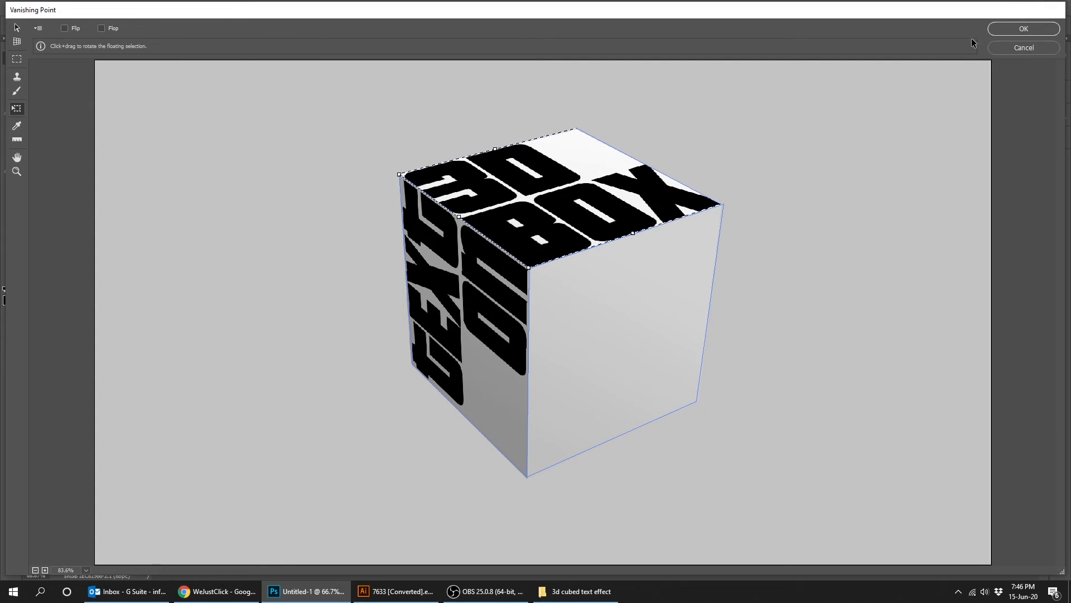
left_click(1008, 30)
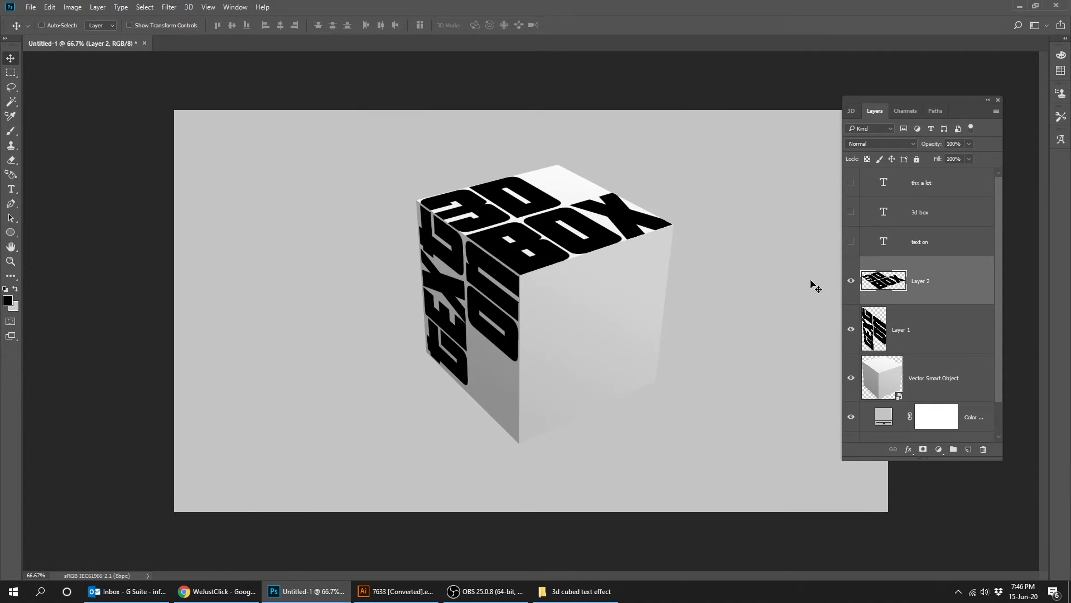
Show the THX A LOT layer, load its pixels as a selection, deselect, then hide it again.
left_click(915, 186)
left_click(850, 183)
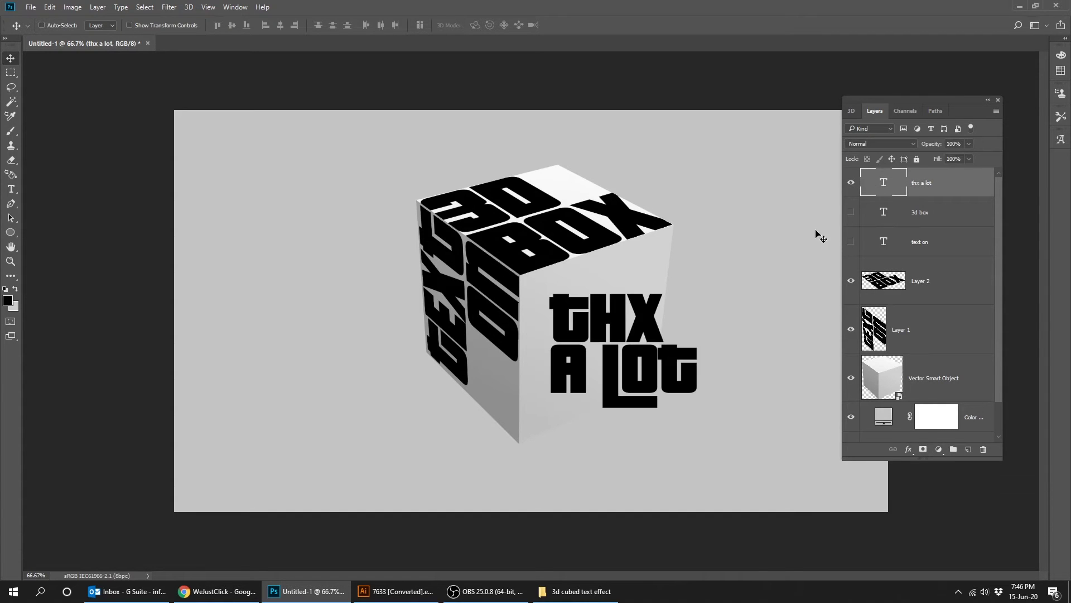
right_click(887, 191)
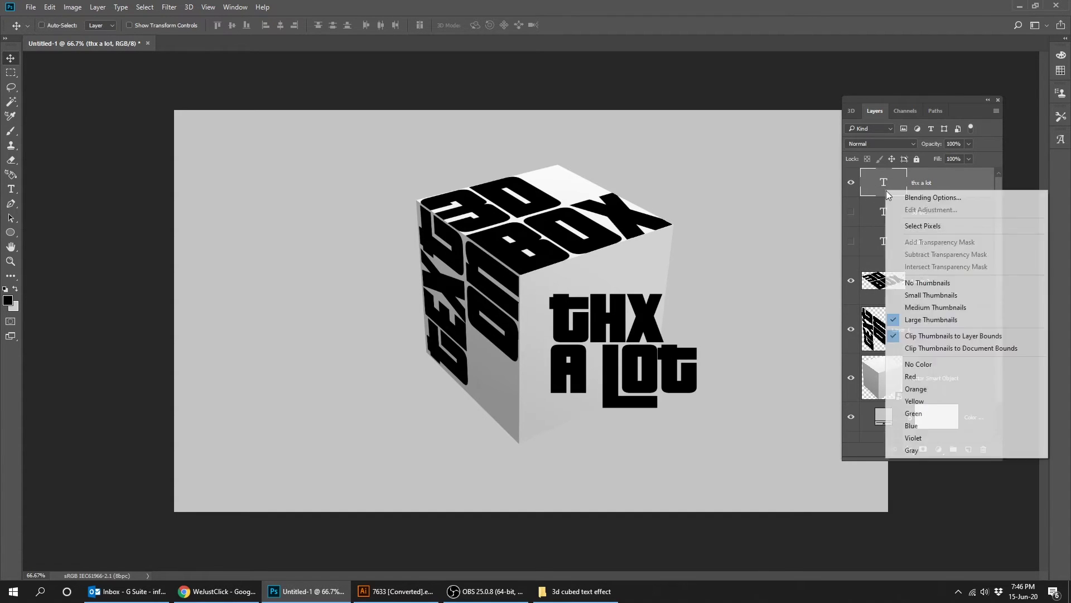
left_click(915, 228)
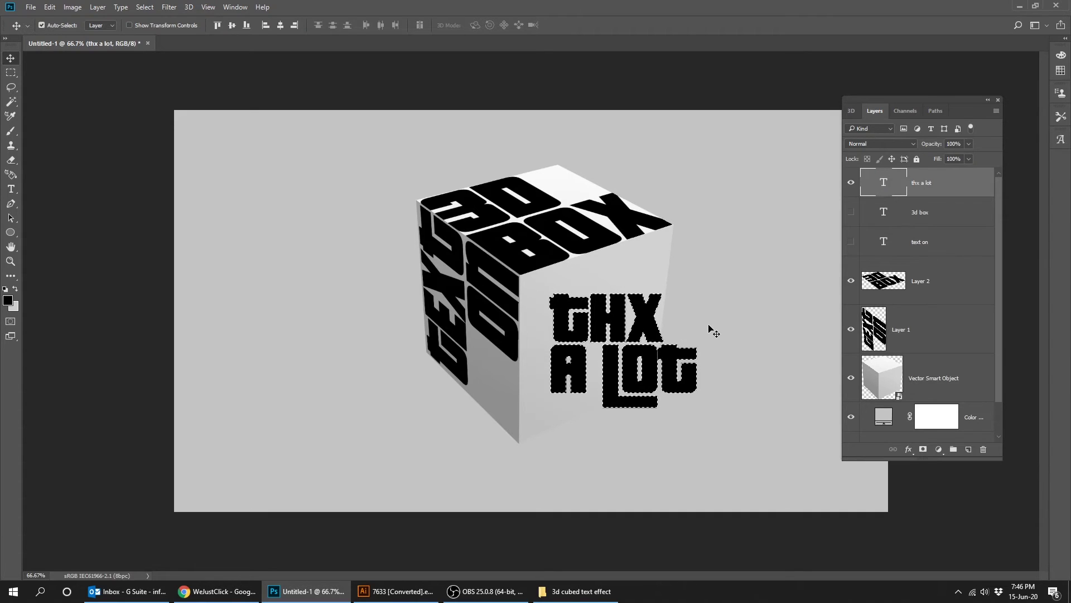
left_click(148, 8)
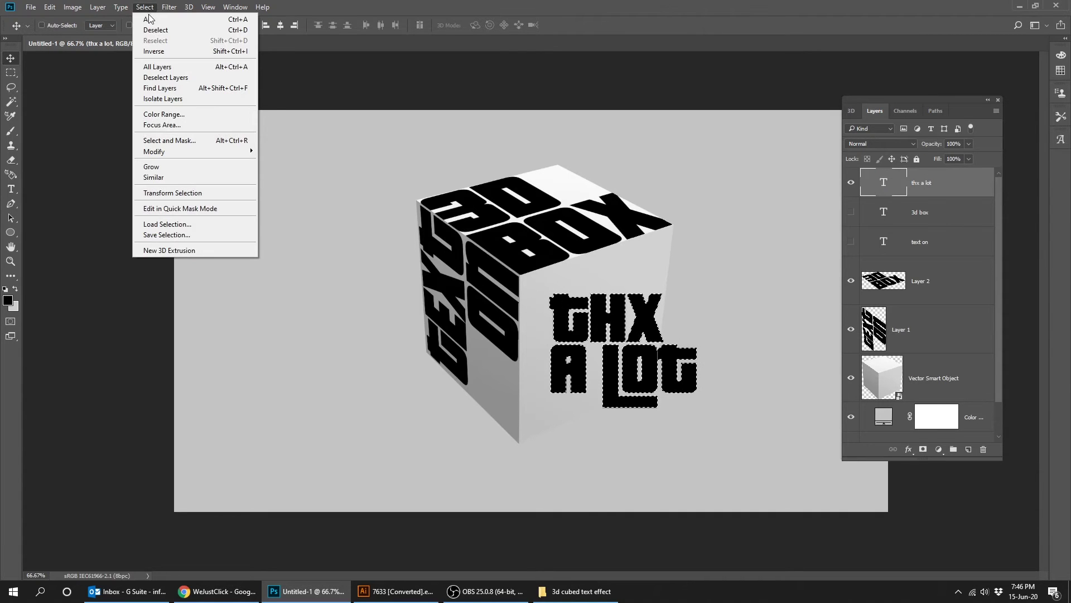
left_click(156, 29)
left_click(851, 182)
Add a new empty Layer 3 above Layer 2.
left_click(925, 366)
left_click(937, 290)
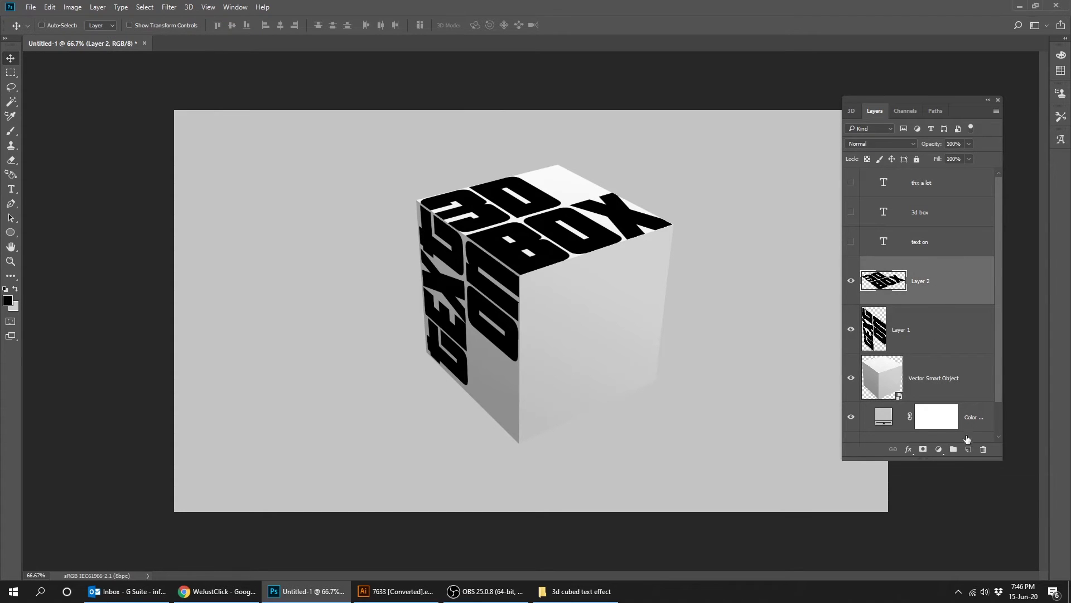
left_click(969, 450)
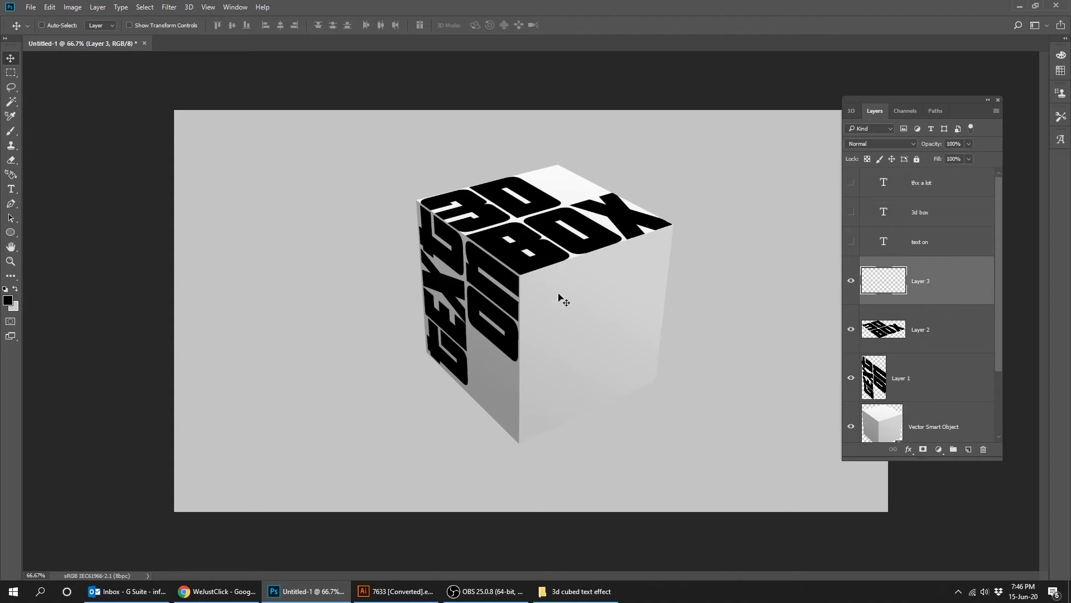
left_click(165, 8)
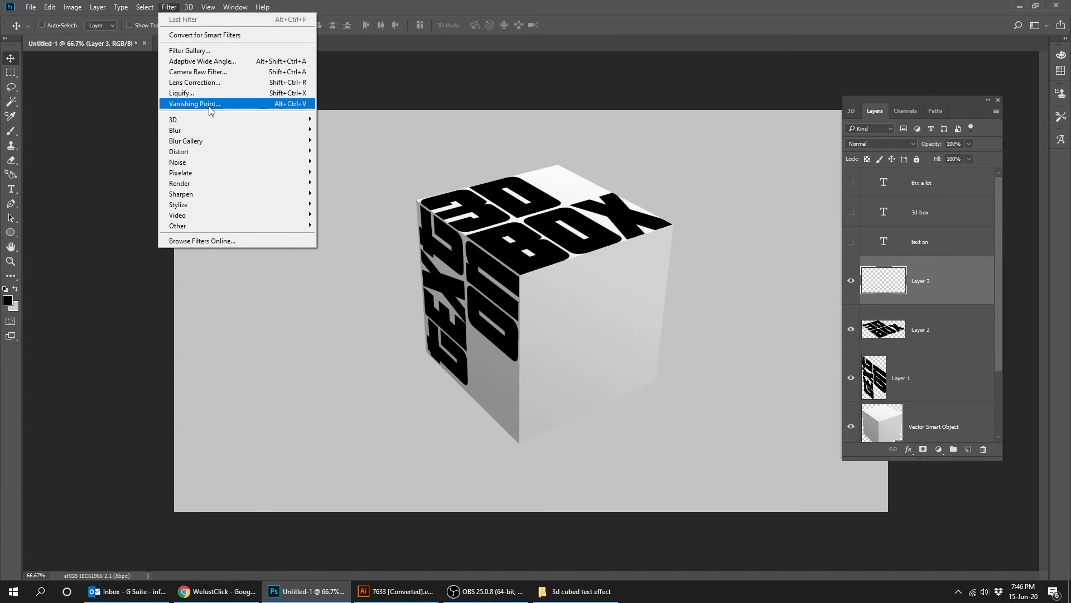
Paste the THX A LOT text into Vanishing Point and drag it onto the cube.
left_click(211, 104)
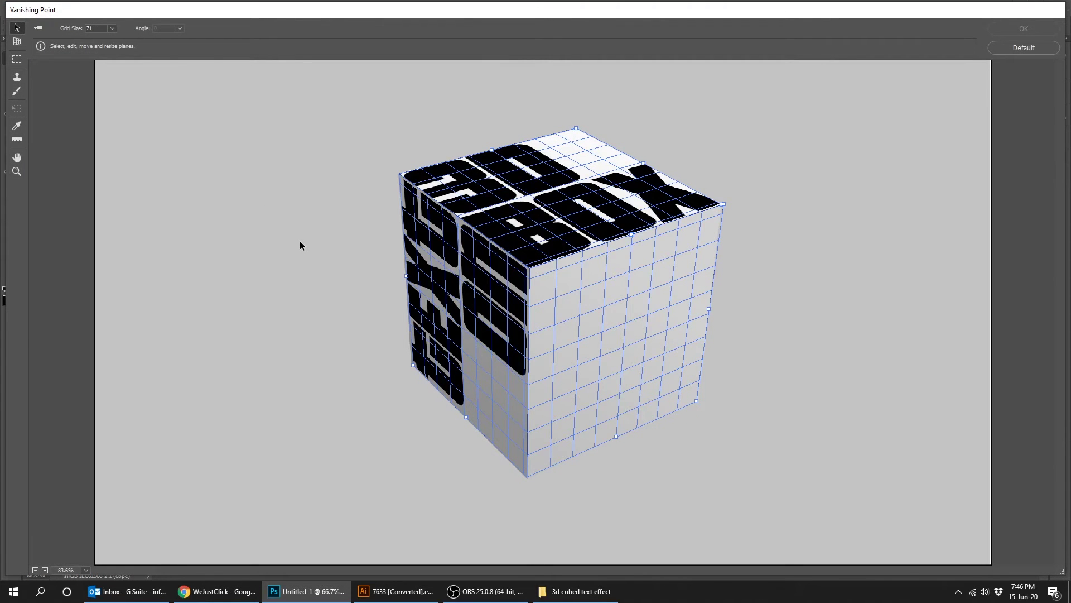
key("ctrl+v")
left_click_drag(231, 172, 714, 223)
Stretch the THX A LOT lettering to fill the cube's right face and apply it.
key("t")
left_click_drag(651, 290, 654, 285)
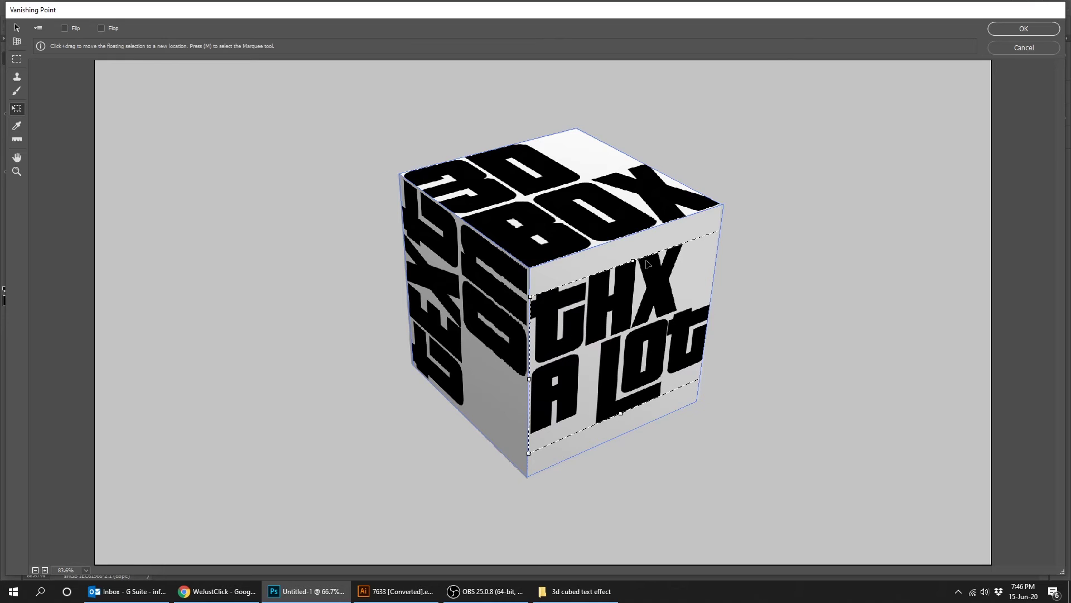
left_click_drag(632, 260, 629, 234)
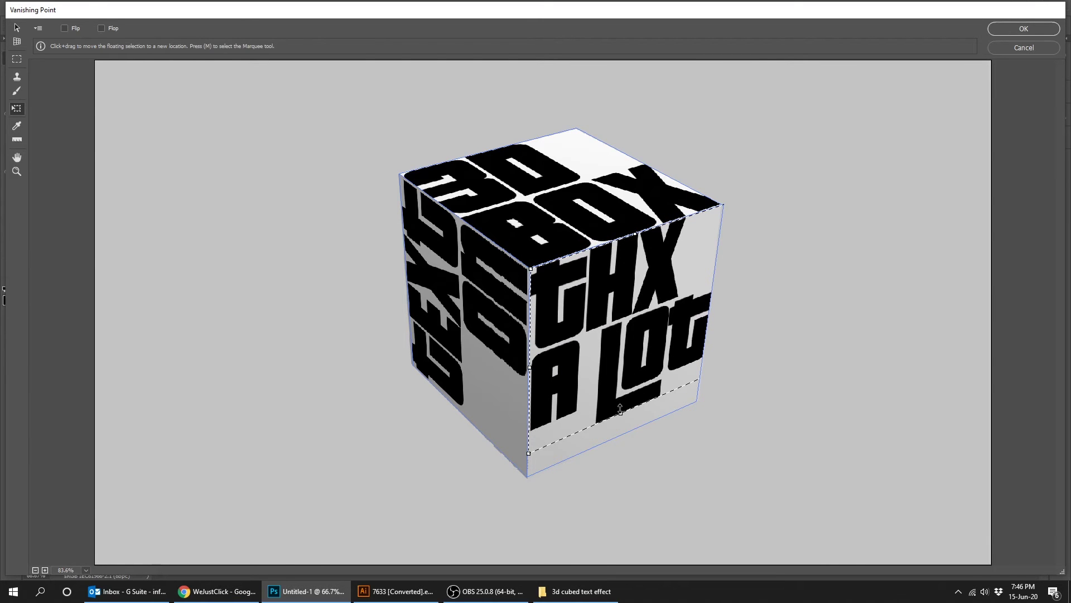
left_click_drag(621, 414, 622, 434)
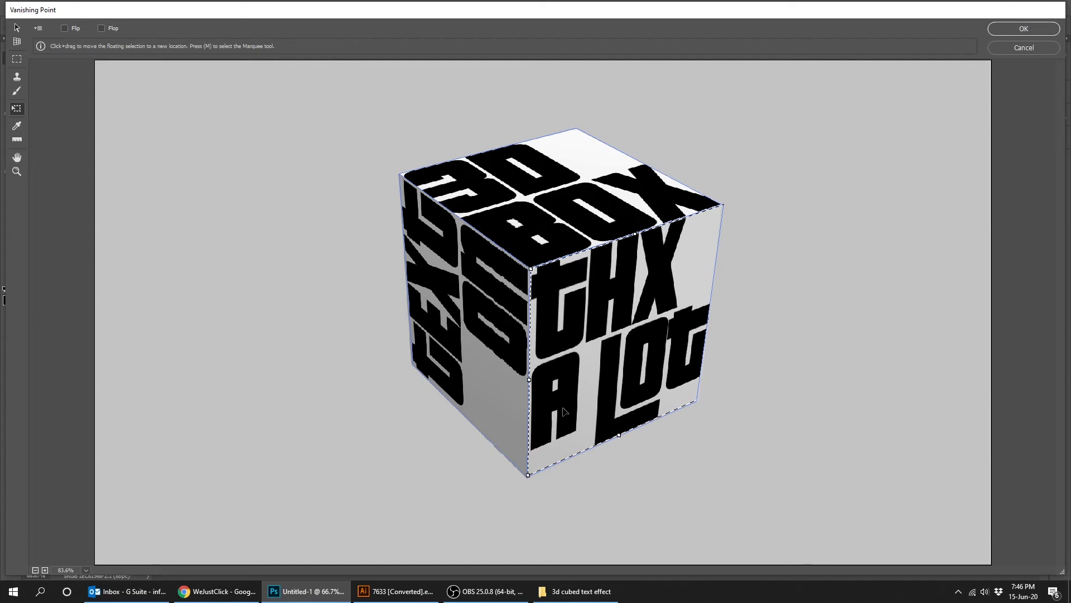
left_click_drag(529, 380, 527, 381)
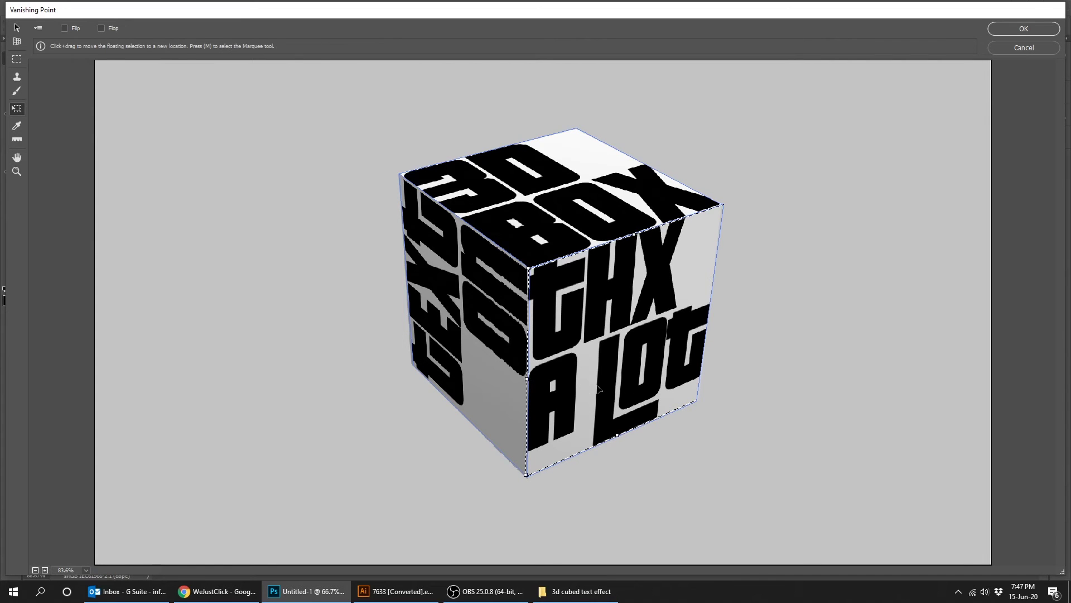
key("Return")
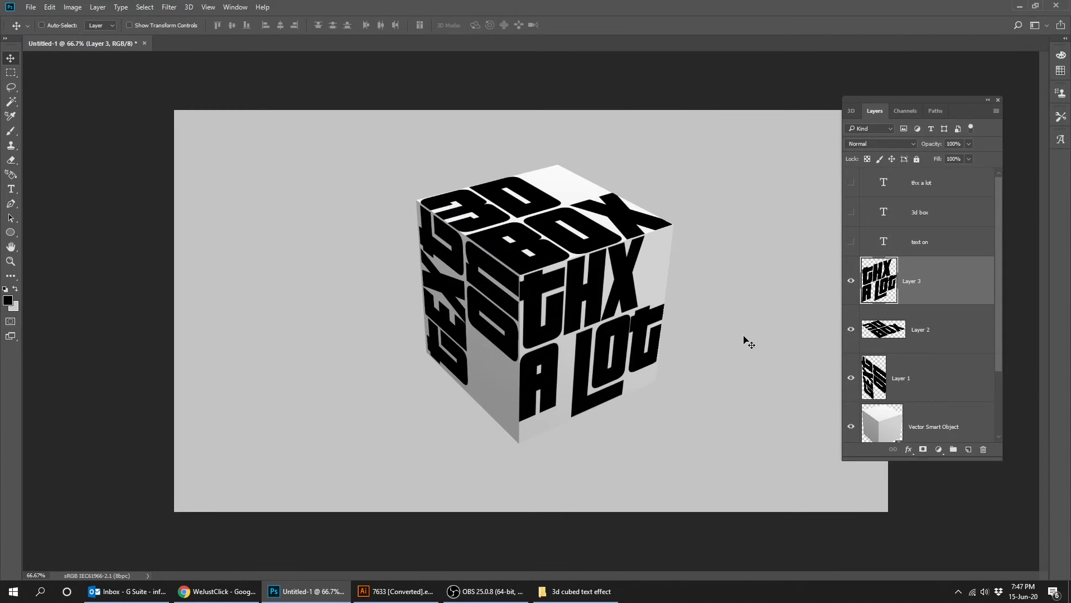
Hide the Vector Smart Object cube base, then select Layers 1–3 and nudge them together.
scroll(930, 326, "down", 1)
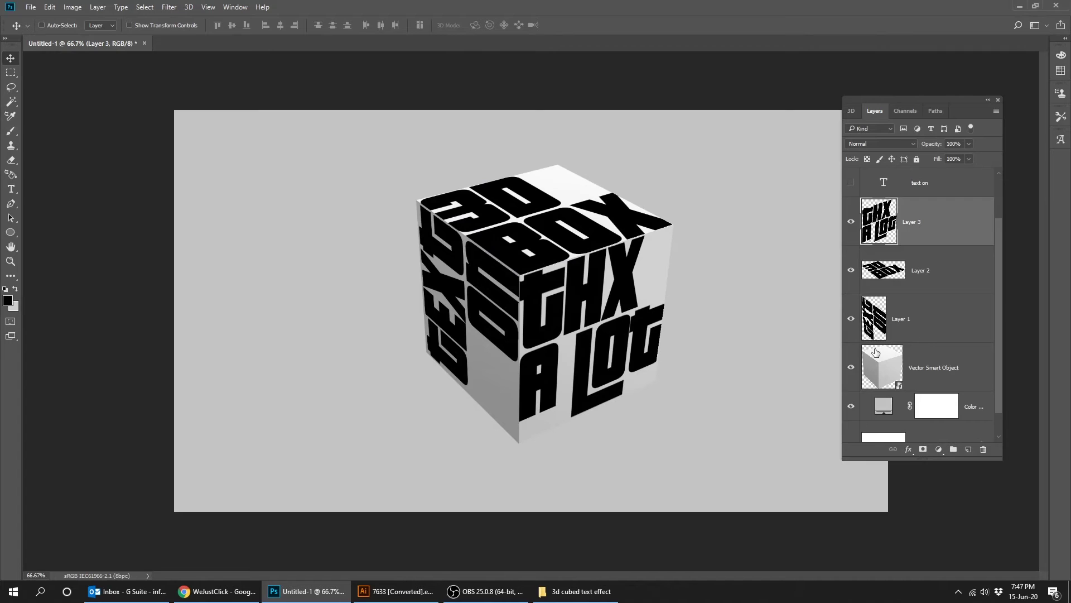
left_click(849, 367)
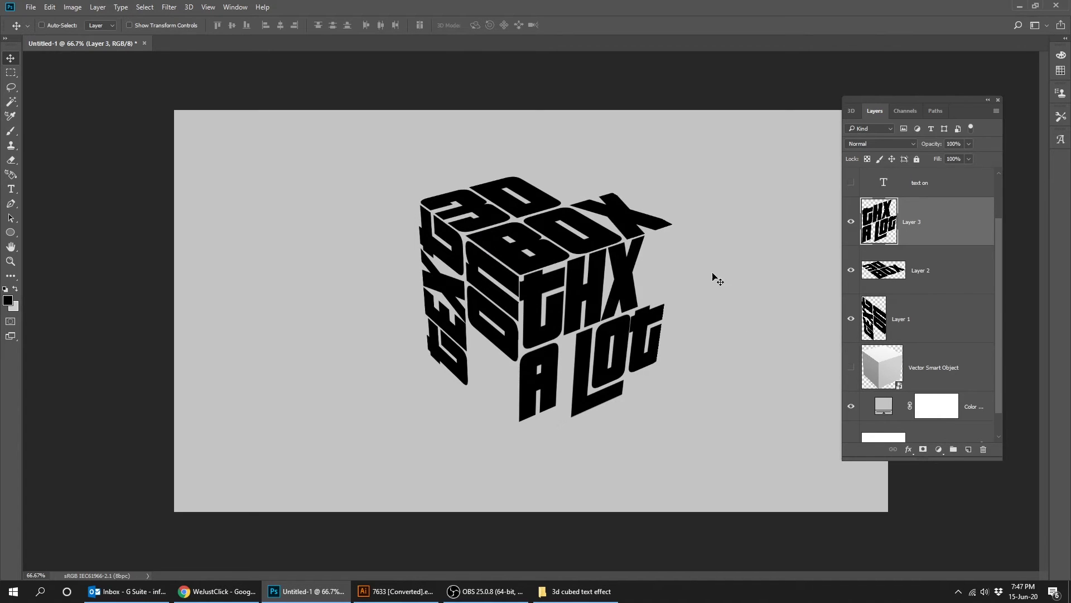
left_click(930, 272, "ctrl")
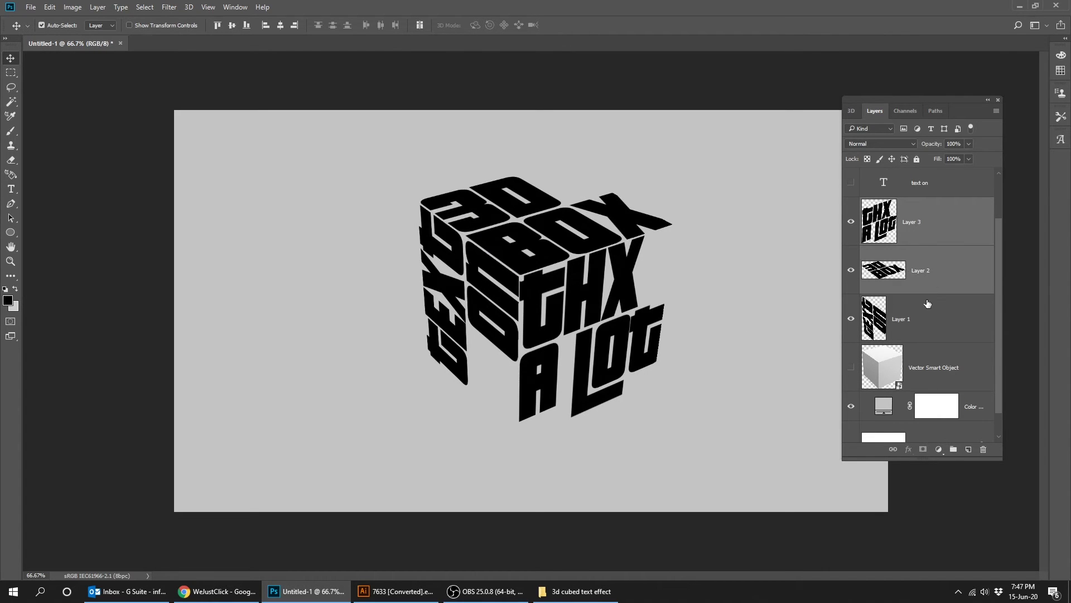
left_click(926, 310, "ctrl")
mouse_move(563, 285)
left_mouse_down()
mouse_move(542, 292)
mouse_move(564, 284)
left_mouse_up()
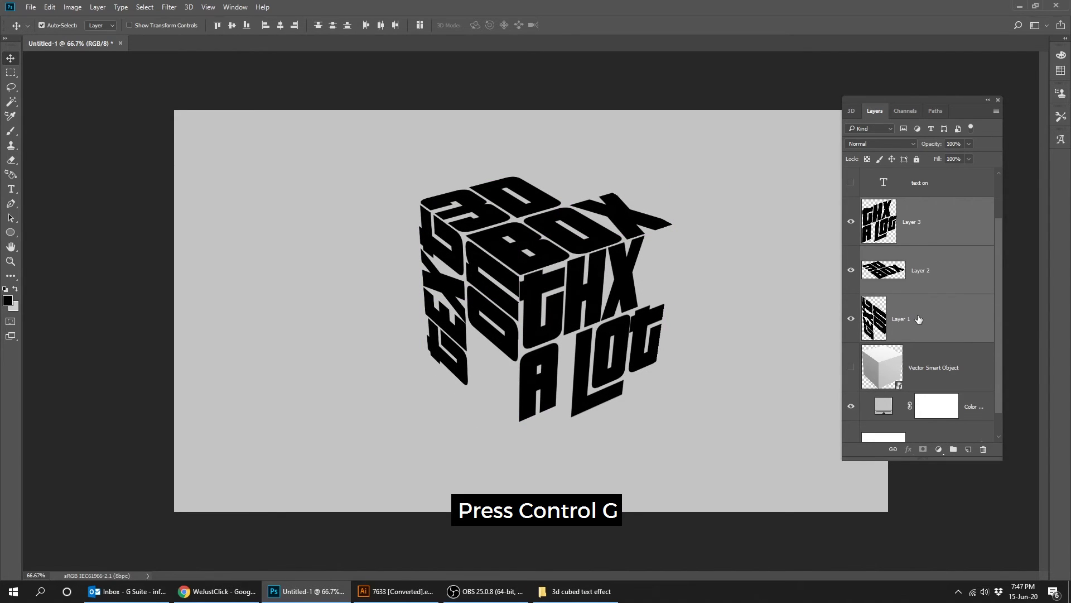
Group the three text layers, name the group 'texts', and expand it.
key("ctrl+g")
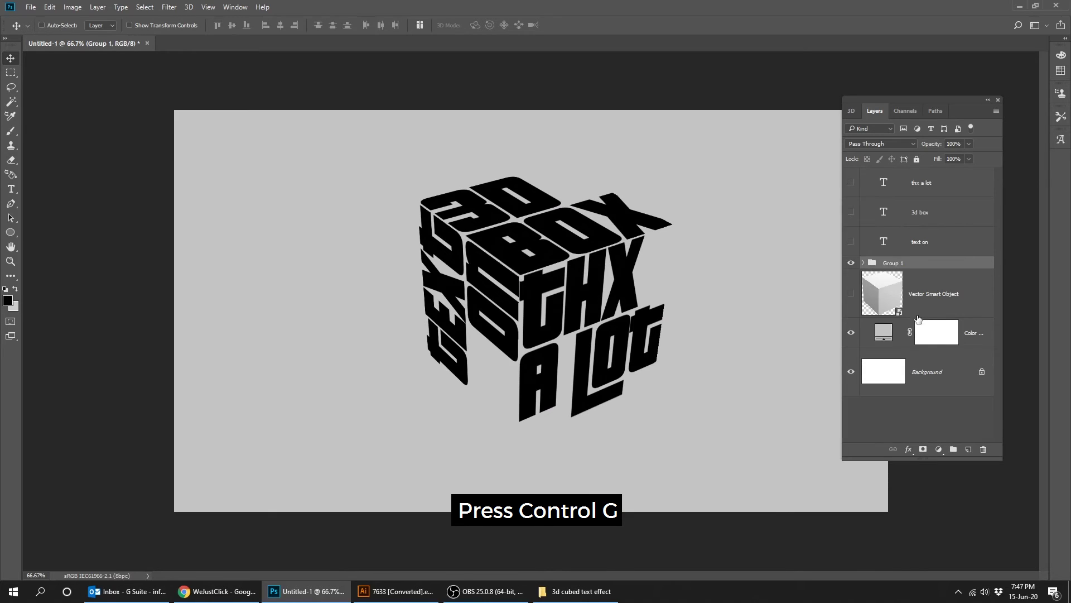
double_click(891, 264)
type("texts")
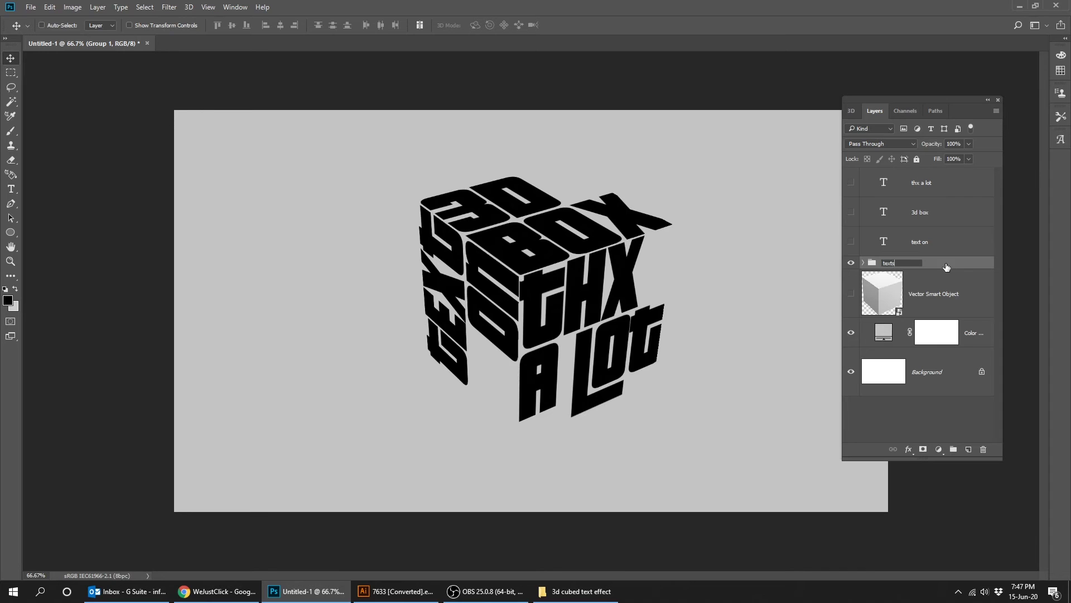
key("Return")
left_click(865, 263)
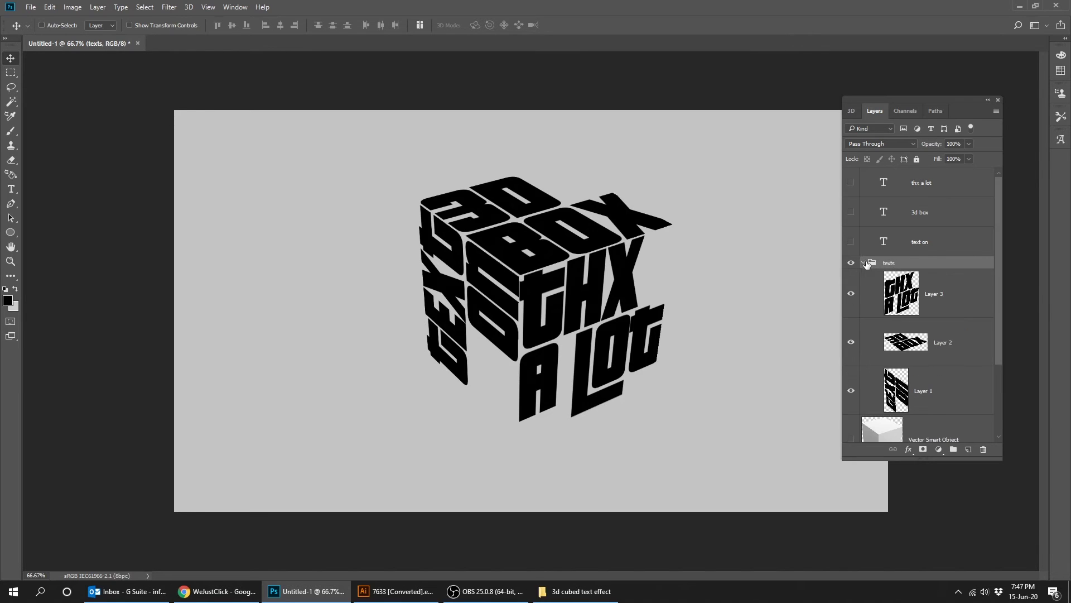
left_click_drag(938, 101, 866, 85)
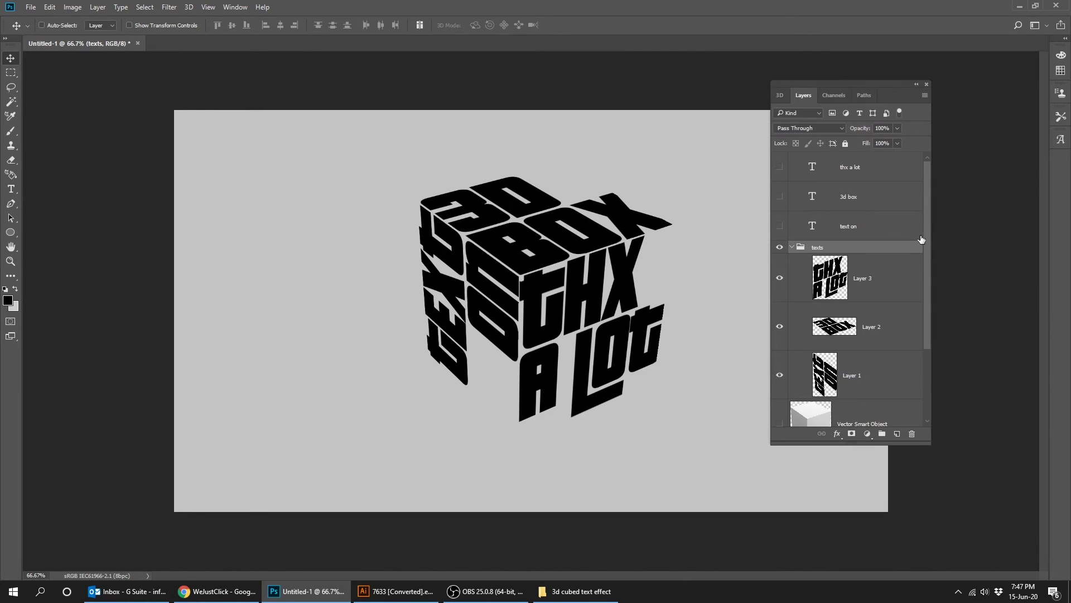
left_click(860, 376)
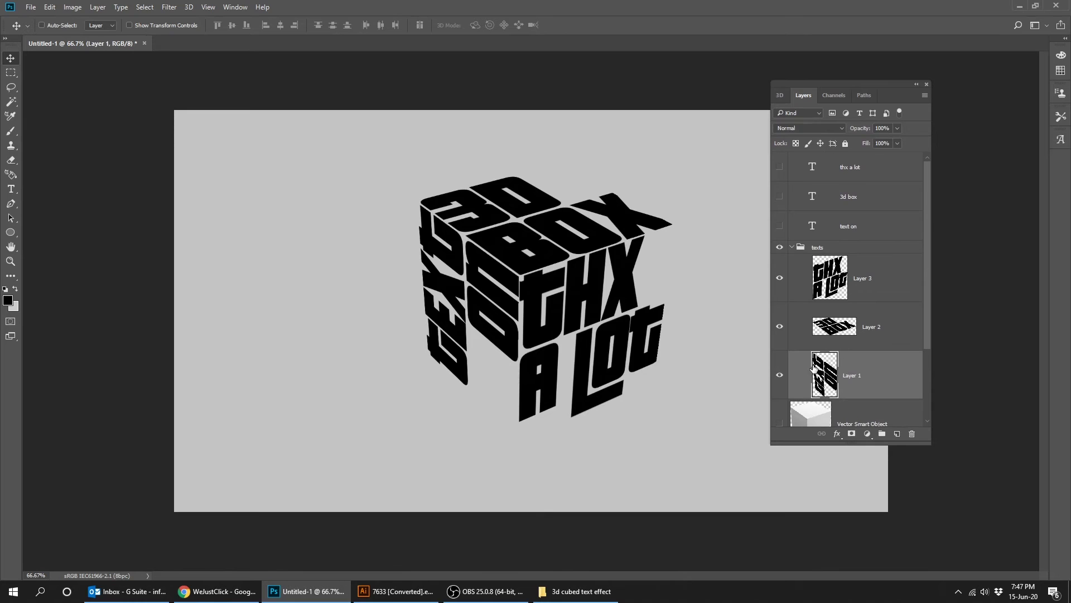
left_click(837, 434)
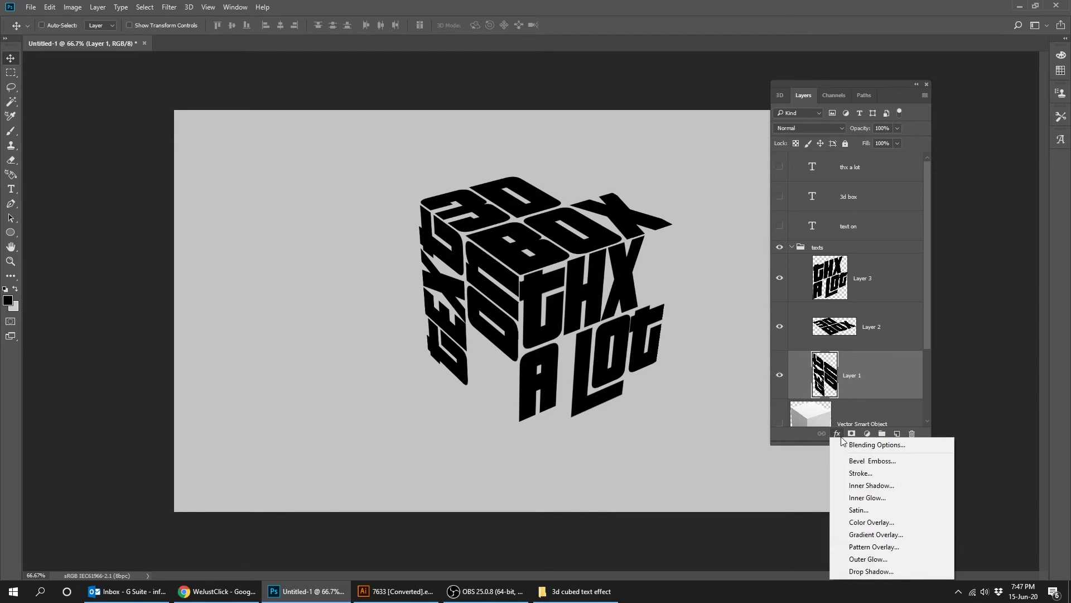
Give Layer 1 a magenta #a6024b Color Overlay, turning the TEXT ON lettering pink.
left_click(893, 521)
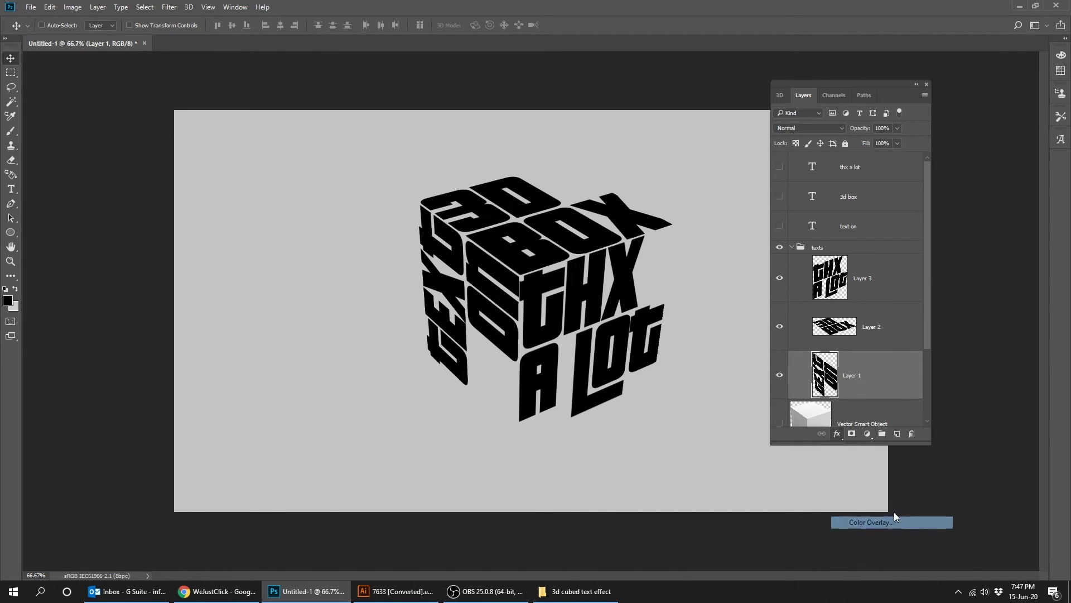
left_click_drag(766, 325, 736, 241)
left_click(862, 273)
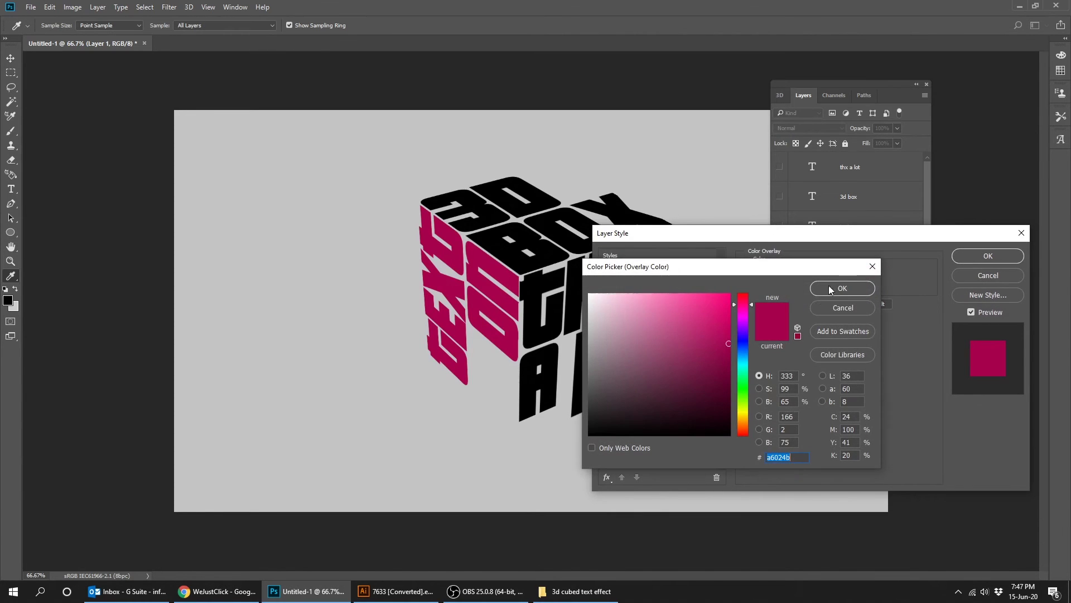
left_click_drag(791, 403, 772, 401)
type("65")
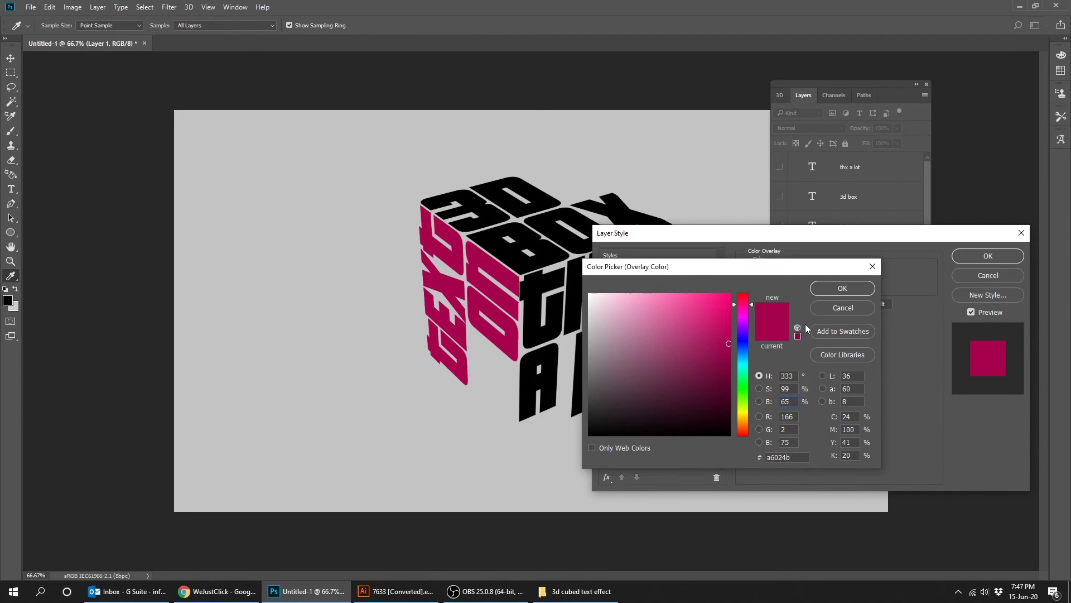
left_click(839, 289)
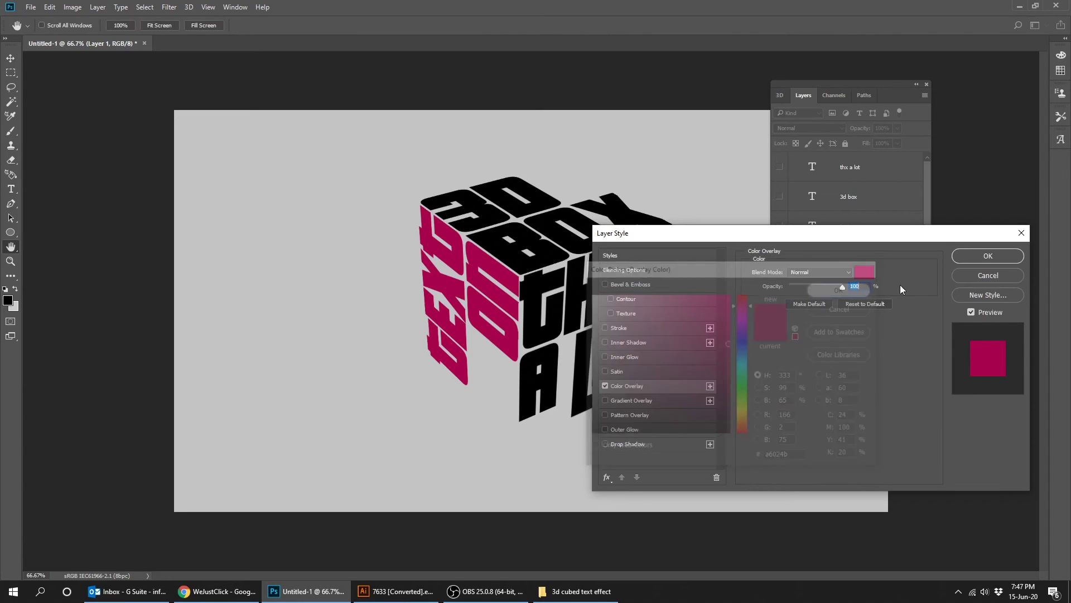
left_click(965, 257)
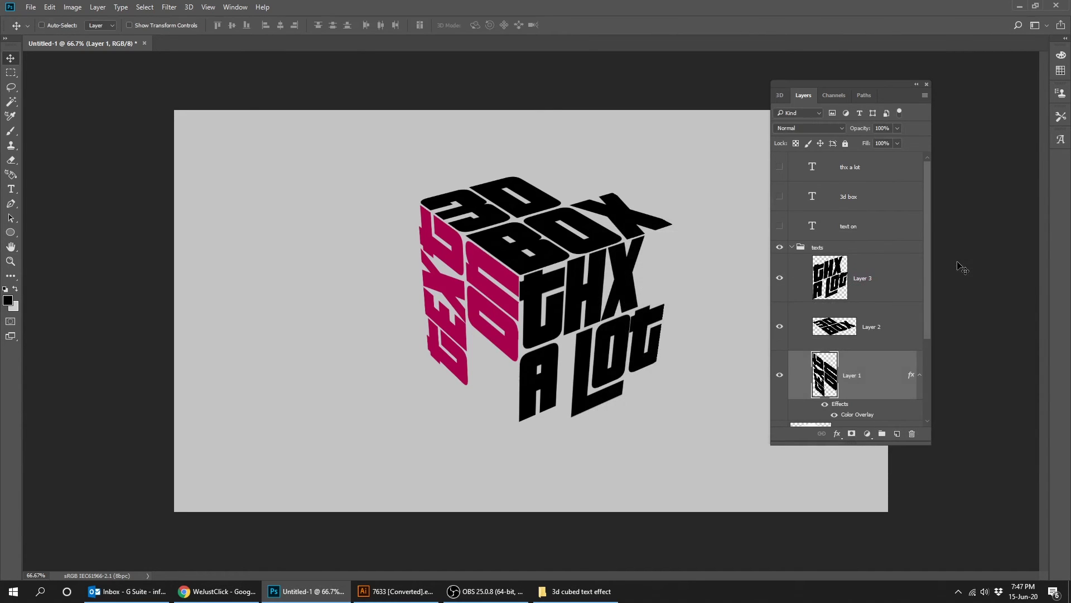
Copy Layer 1's layer style and paste it onto Layer 2.
left_click(835, 330)
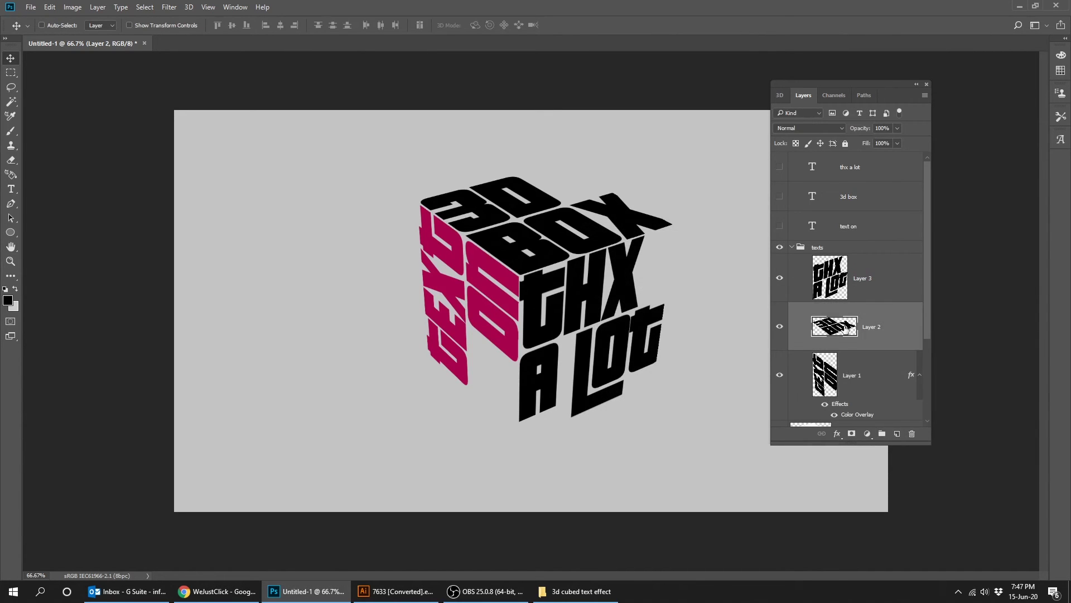
left_click(849, 376)
right_click(850, 375)
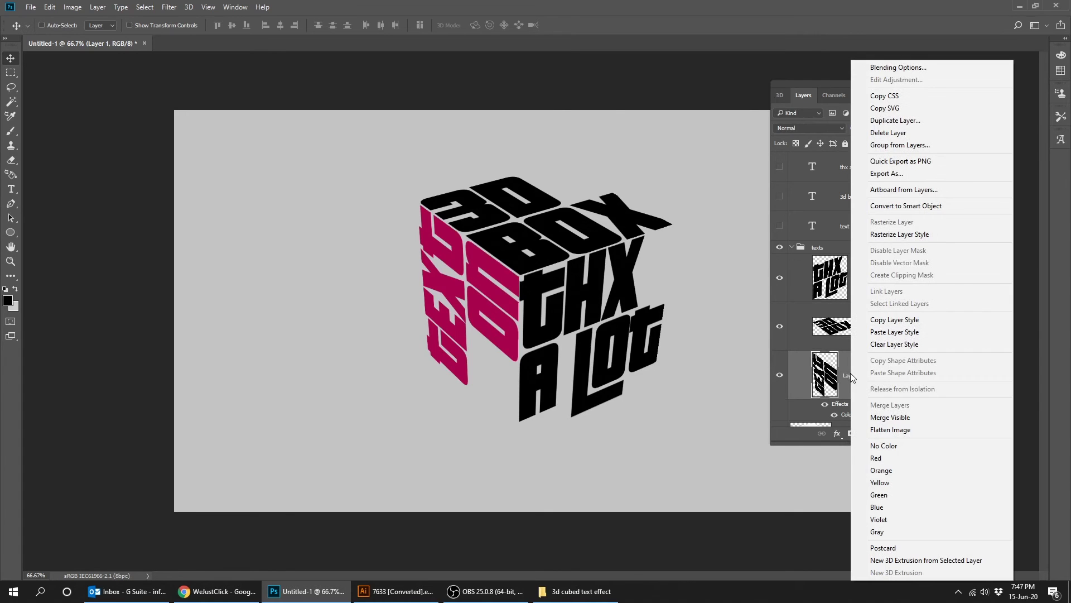
left_click(887, 322)
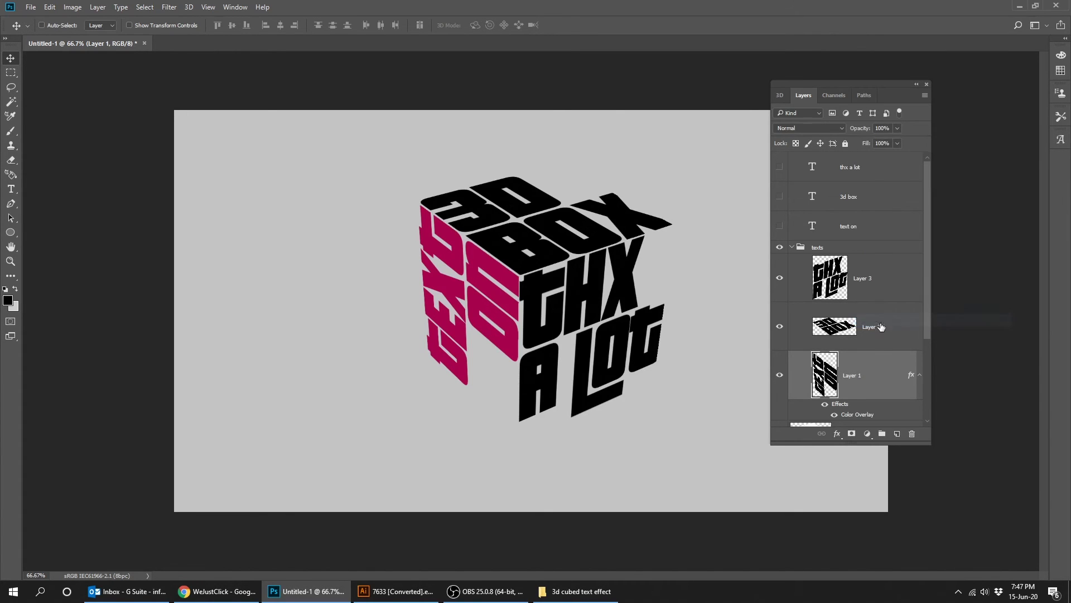
left_click(869, 332)
right_click(869, 332)
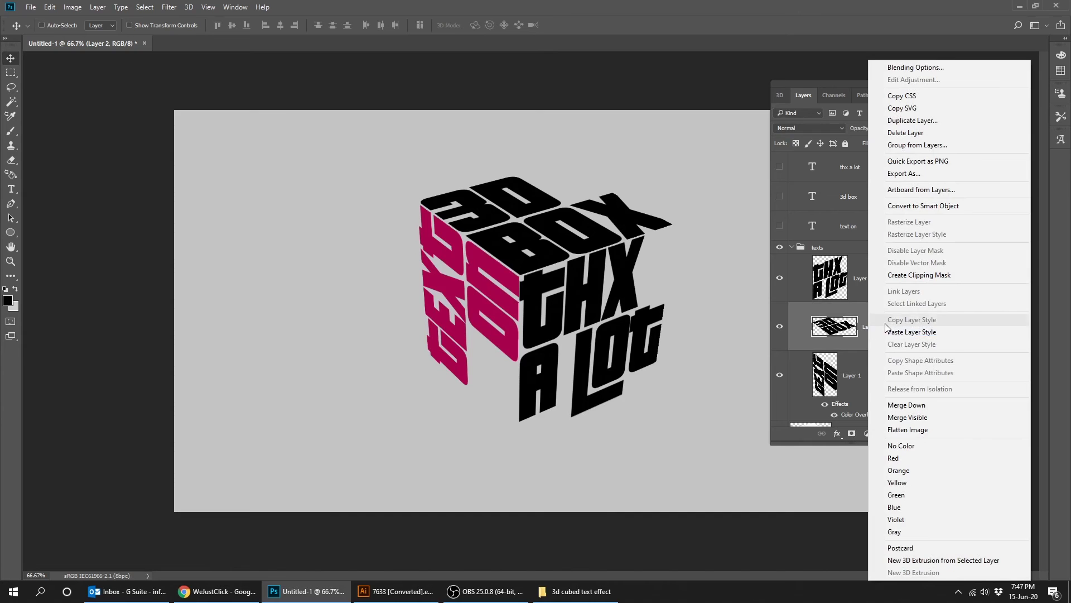
left_click(893, 332)
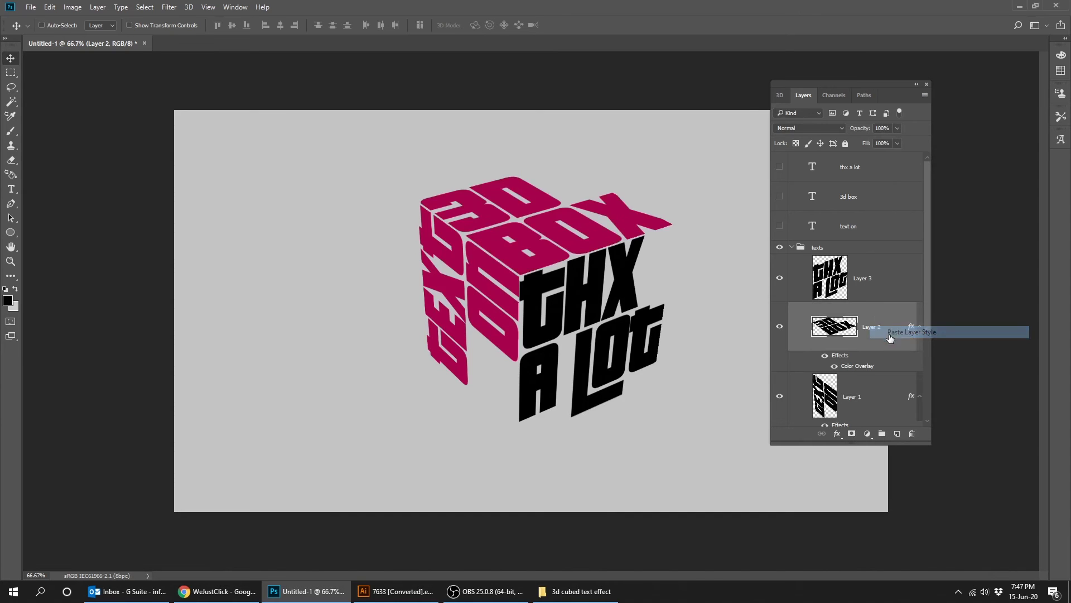
Change Layer 2's overlay colour to deep magenta #cc045e with brightness 80.
double_click(858, 368)
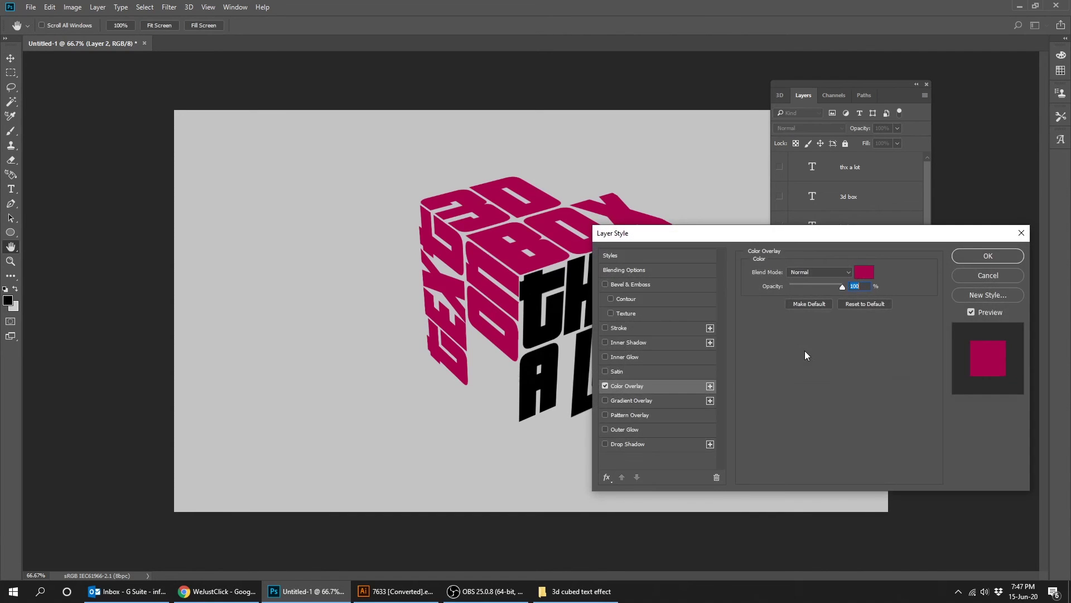
left_click(866, 271)
left_click(728, 344)
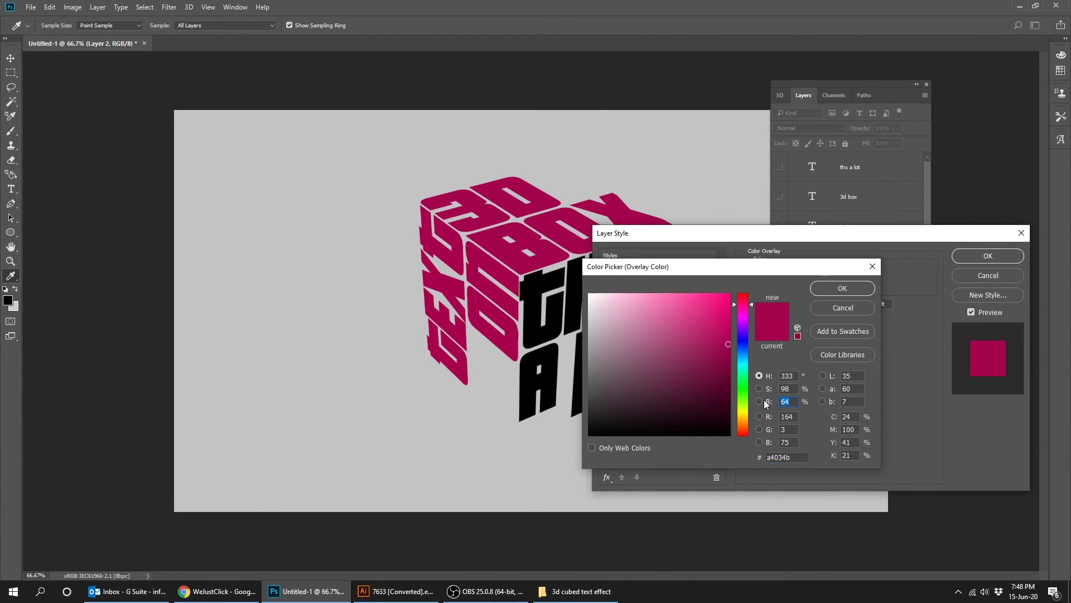
type("70")
key("BackSpace")
key("BackSpace")
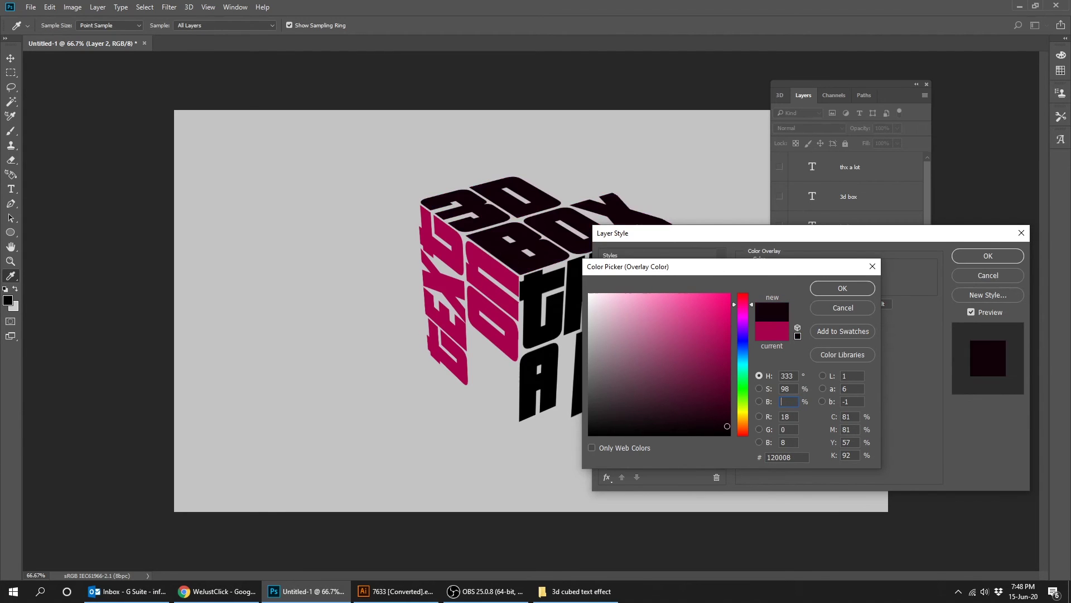
type("80")
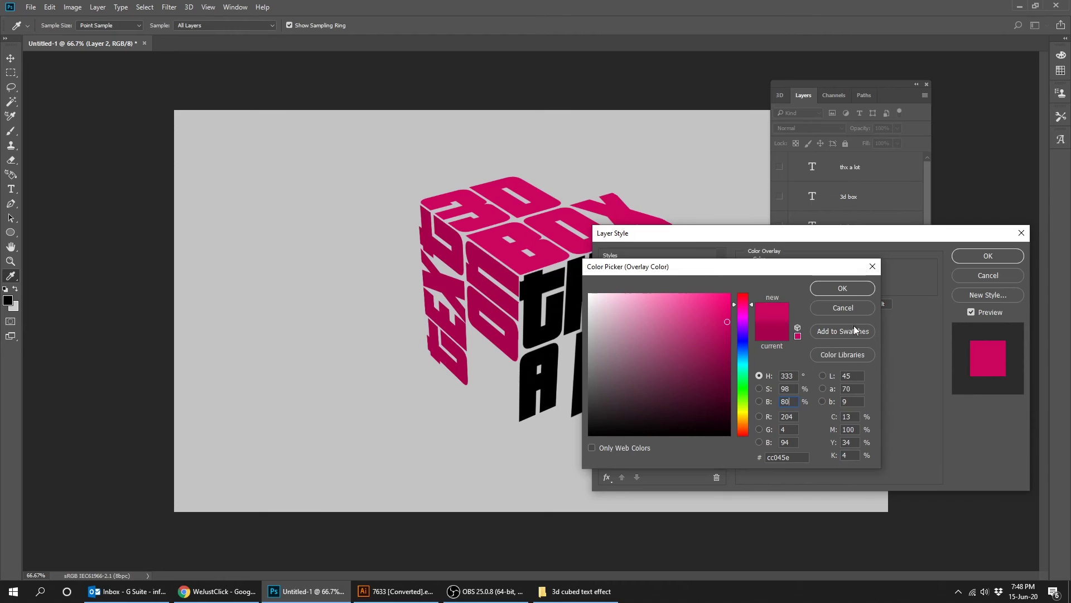
left_click(854, 289)
left_click(970, 255)
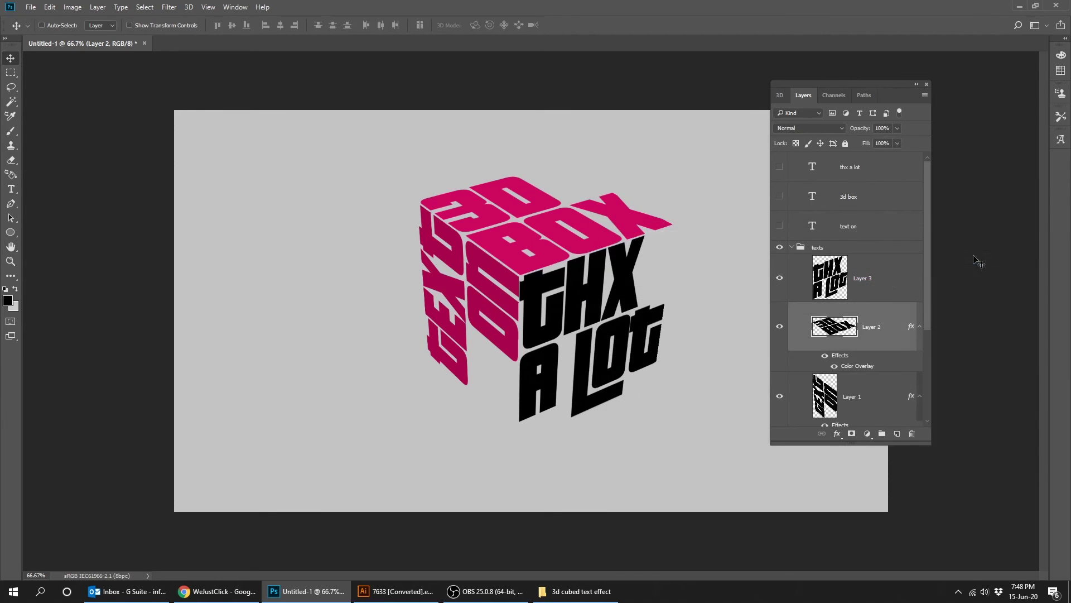
left_click(869, 280)
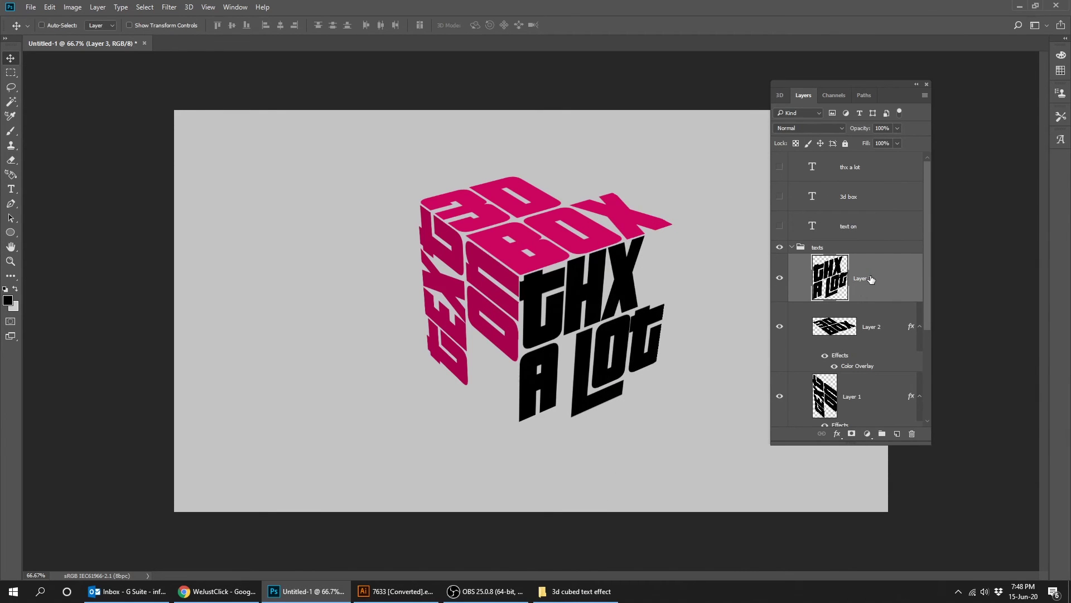
Paste the overlay style onto Layer 3 and brighten its colour to #ff0374 (brightness 100).
right_click(870, 279)
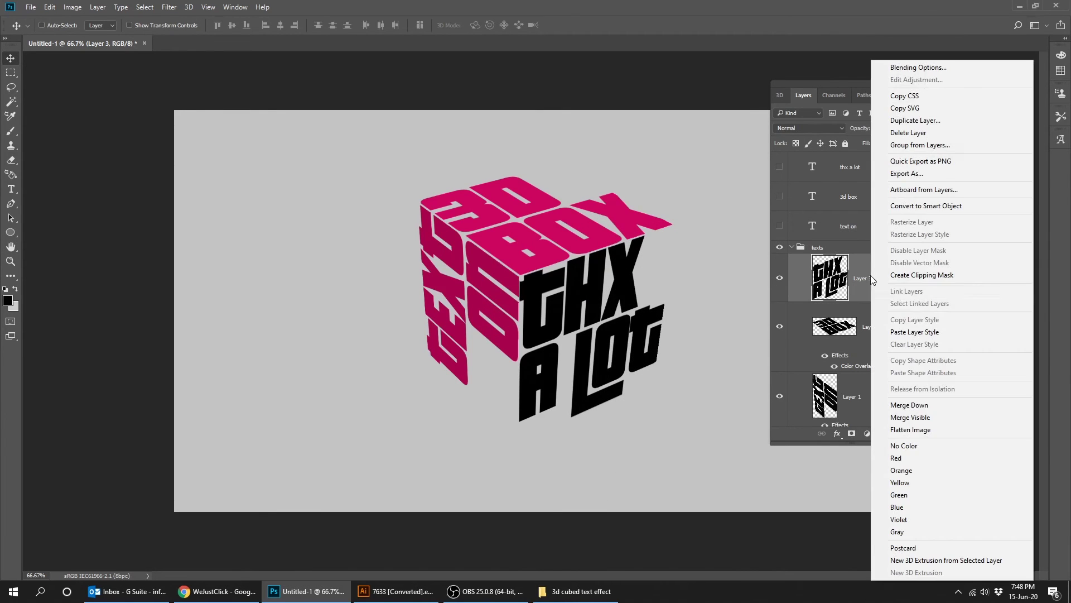
left_click(906, 333)
double_click(860, 318)
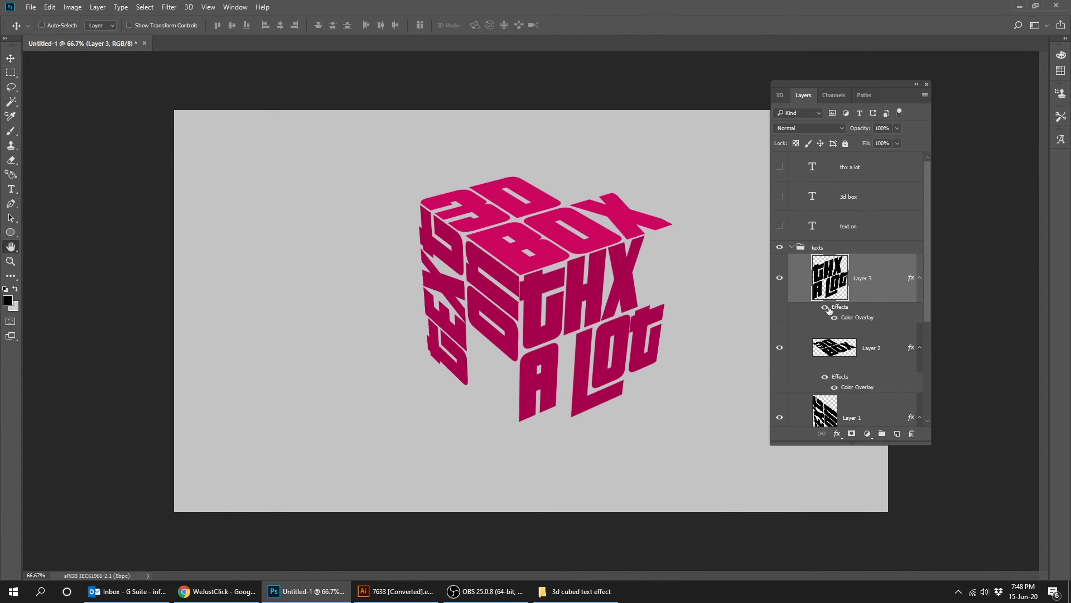
left_click(865, 274)
left_click(788, 402)
type("100")
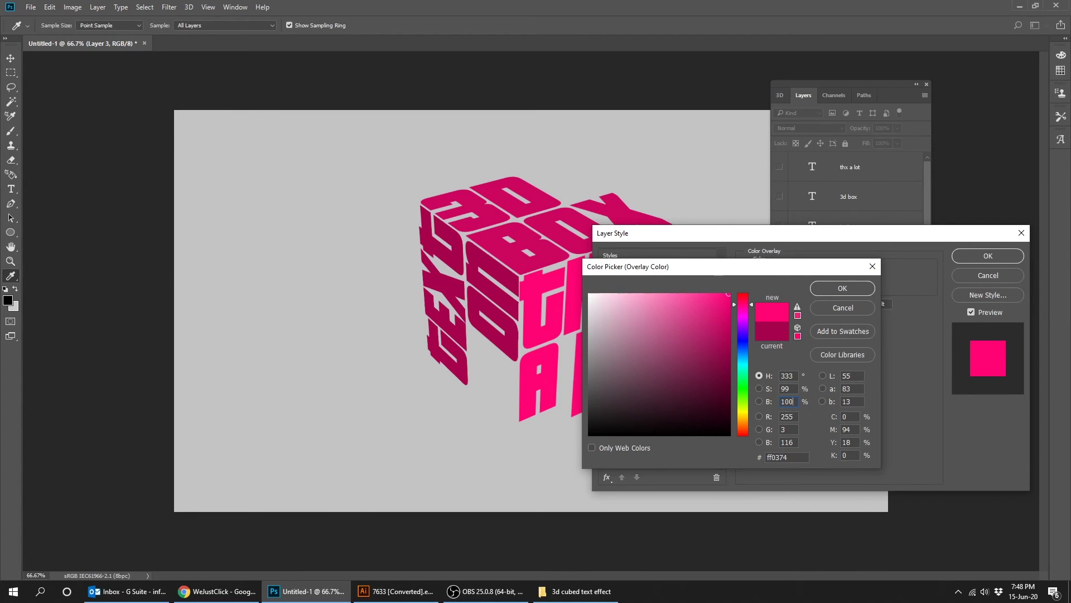
left_click(857, 288)
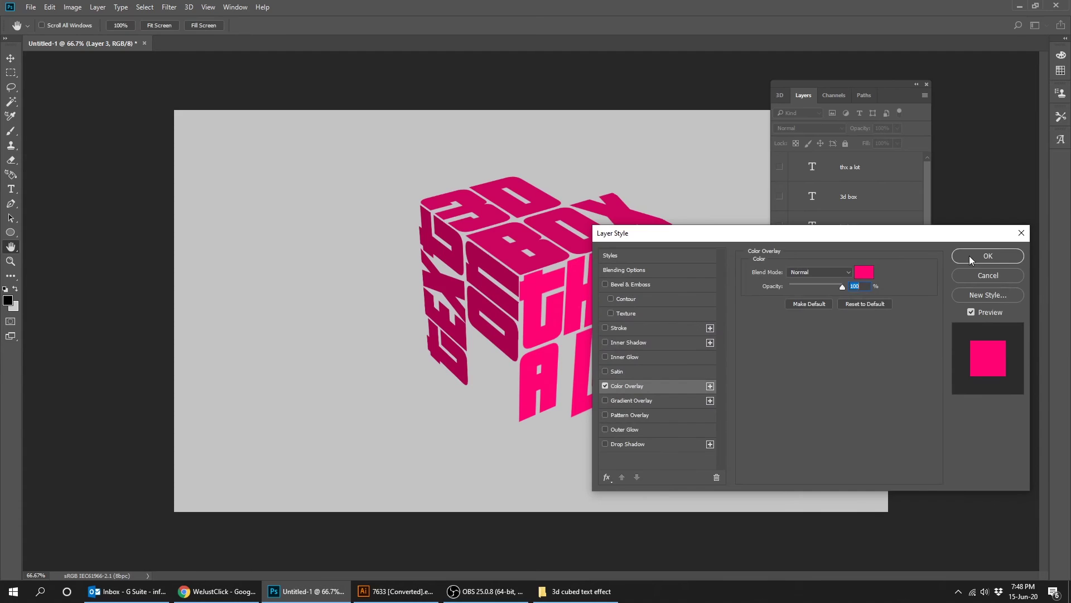
left_click(969, 256)
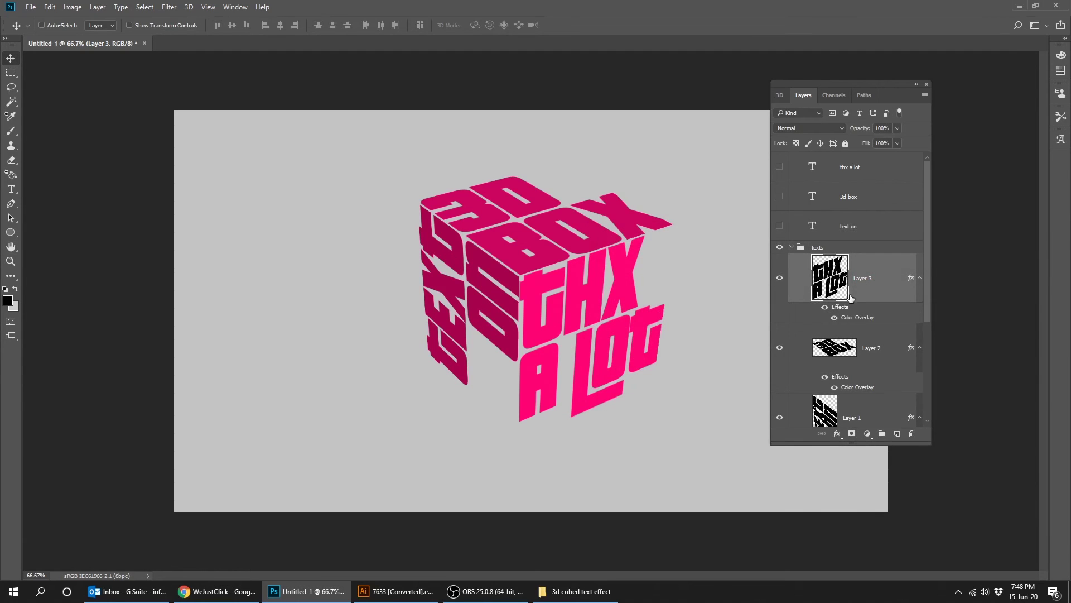
left_click(818, 247)
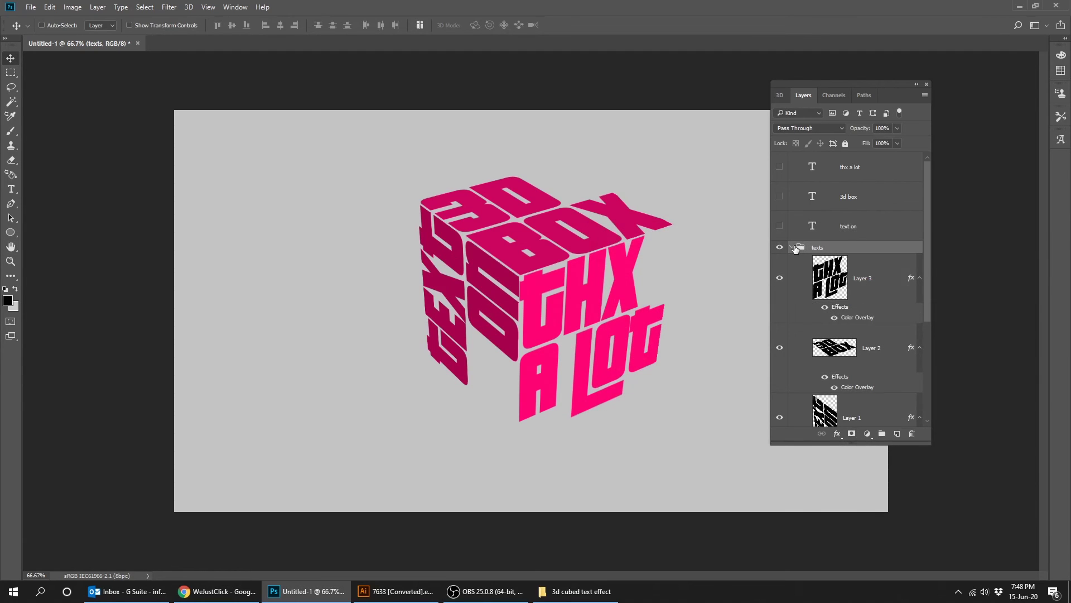
Collapse the texts group and move the whole cube about 29 px lower.
left_click(795, 247)
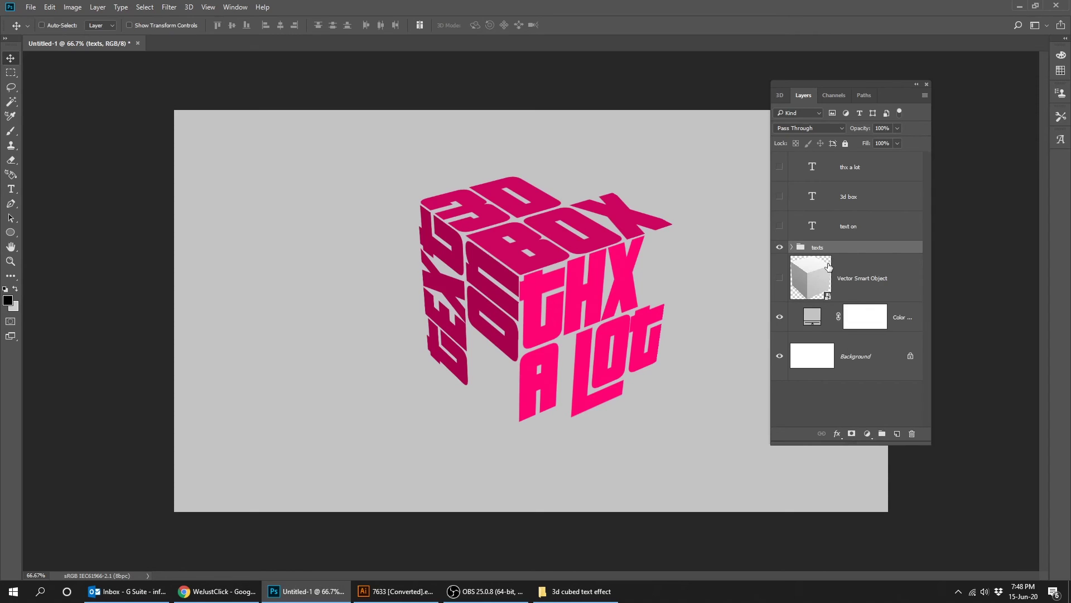
left_click_drag(607, 275, 603, 283)
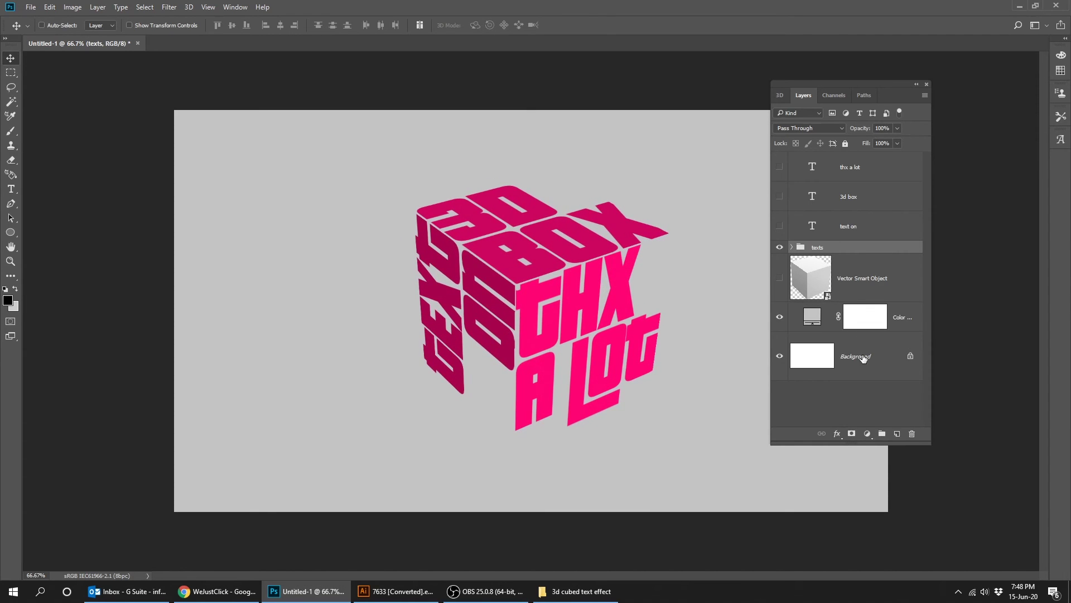
left_click(902, 324)
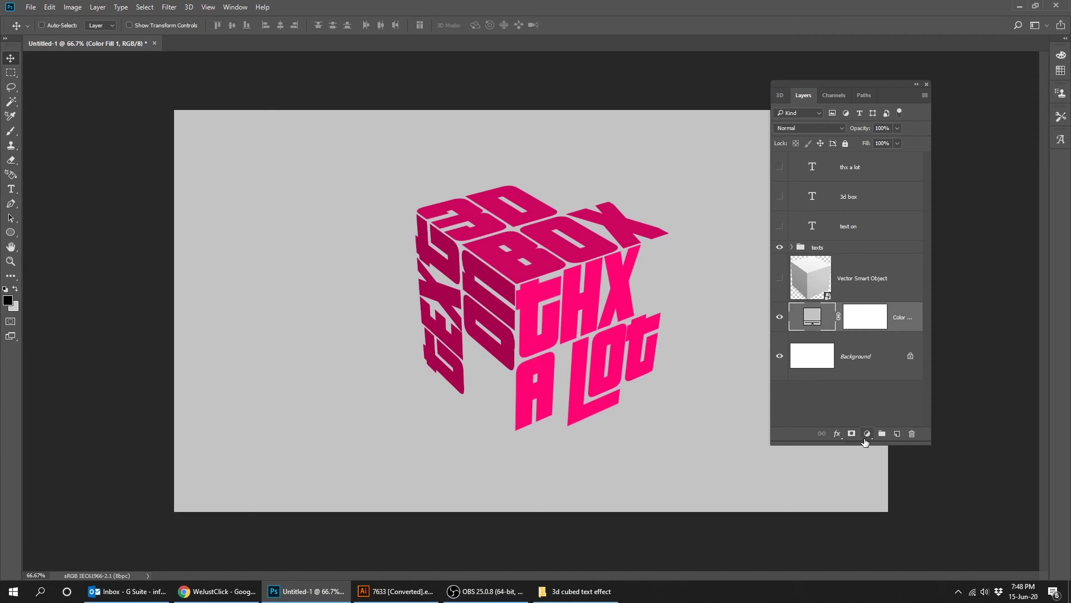
Add a reversed radial Black, White Gradient Fill layer at 133% scale.
left_click(868, 437)
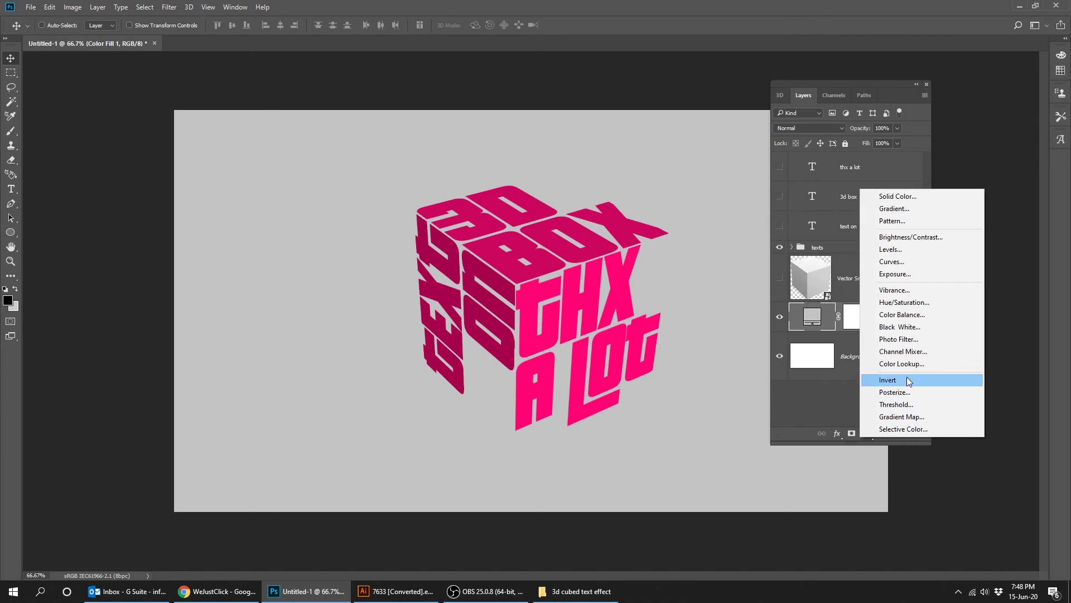
left_click(918, 210)
left_click(752, 264)
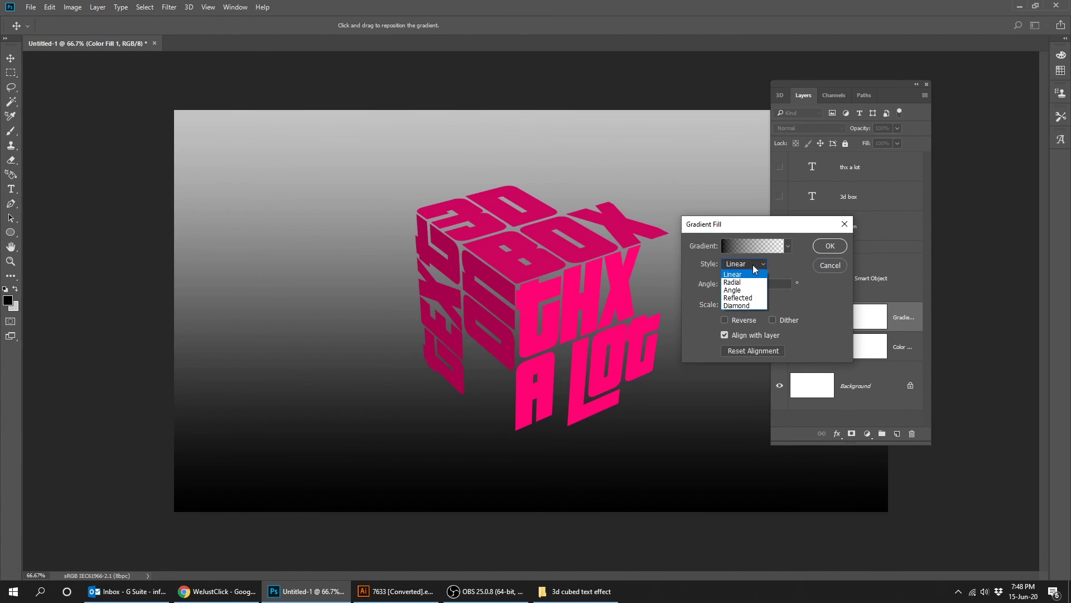
left_click(753, 278)
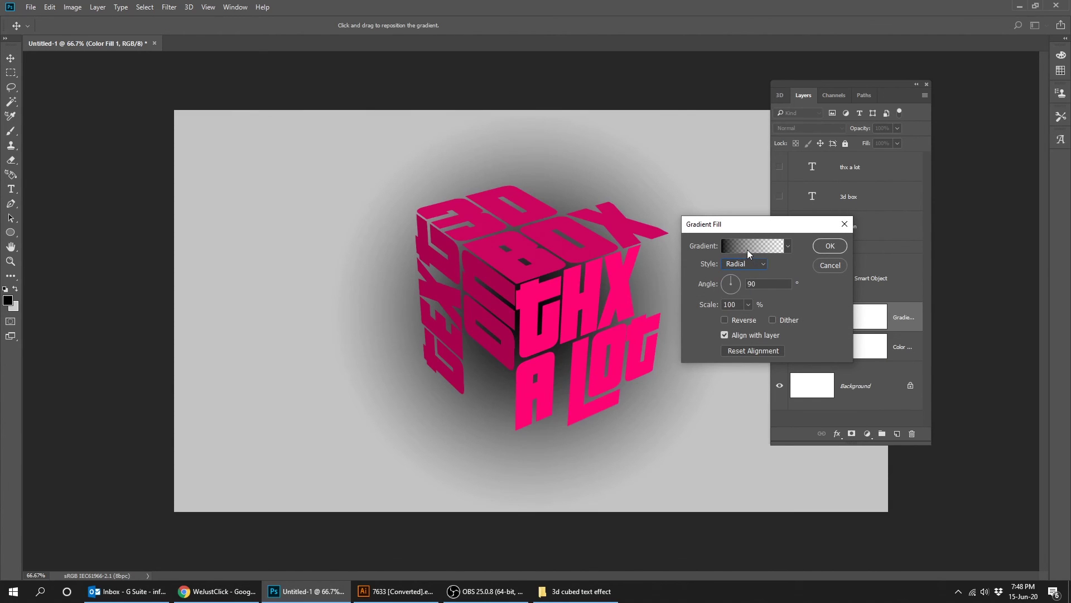
left_click(748, 249)
left_click(106, 164)
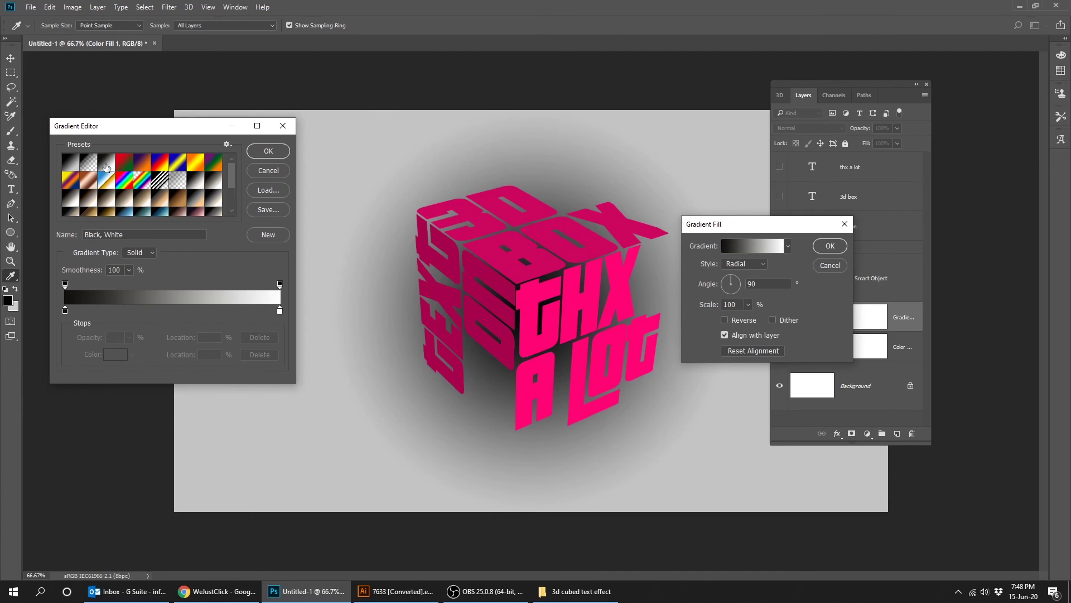
left_click(261, 150)
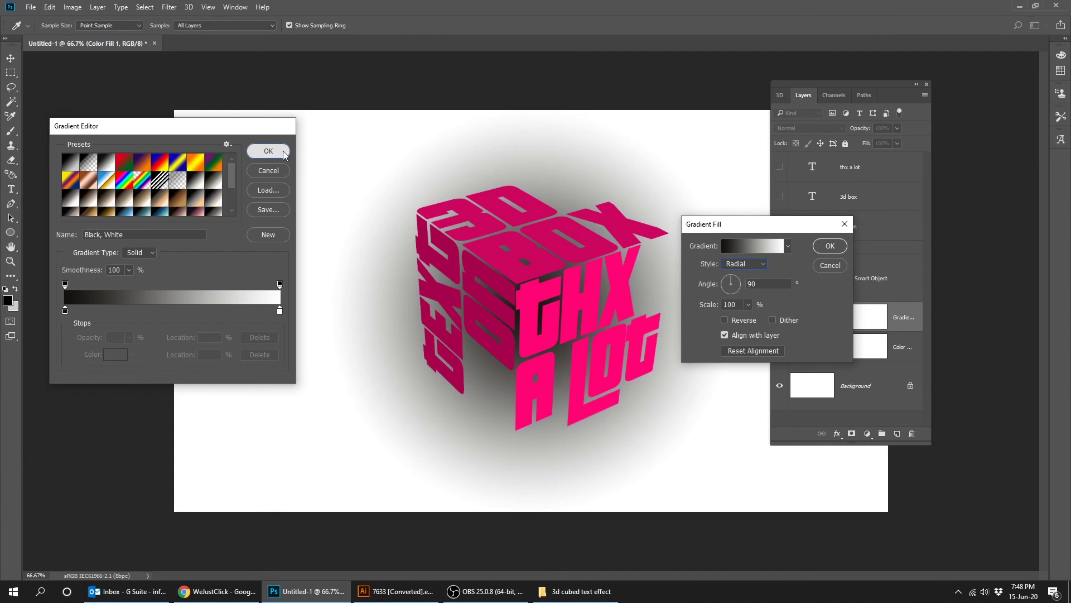
left_click(732, 320)
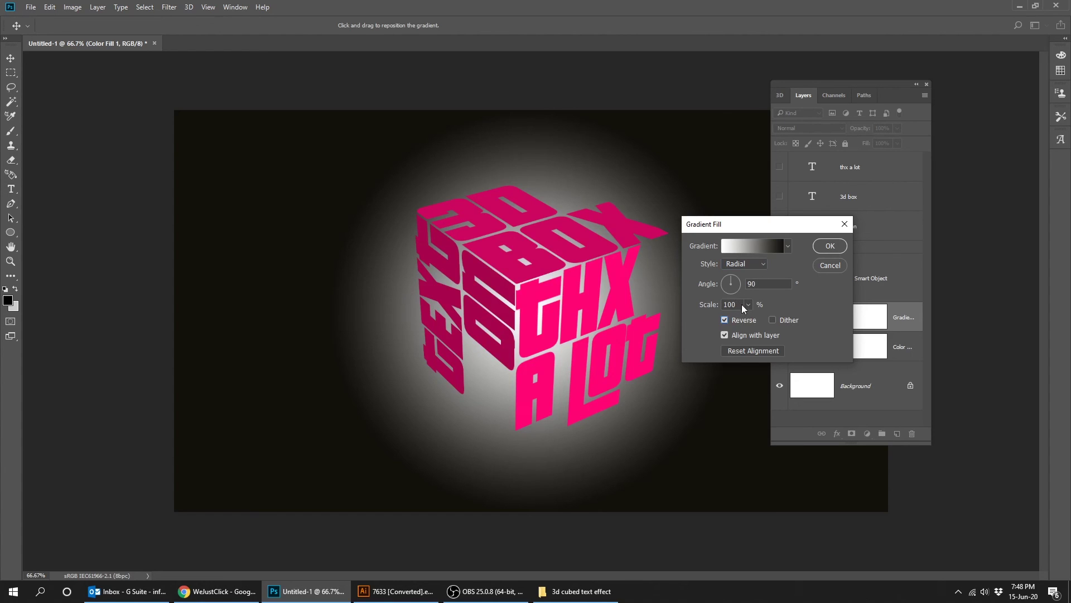
left_click(748, 304)
left_click_drag(750, 317, 752, 317)
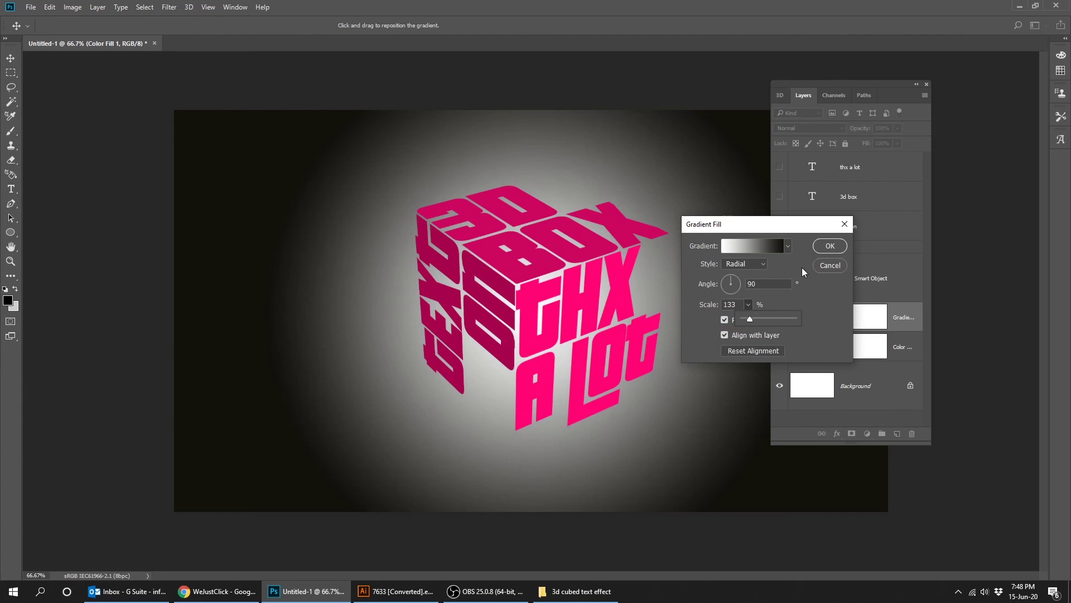
left_click(830, 246)
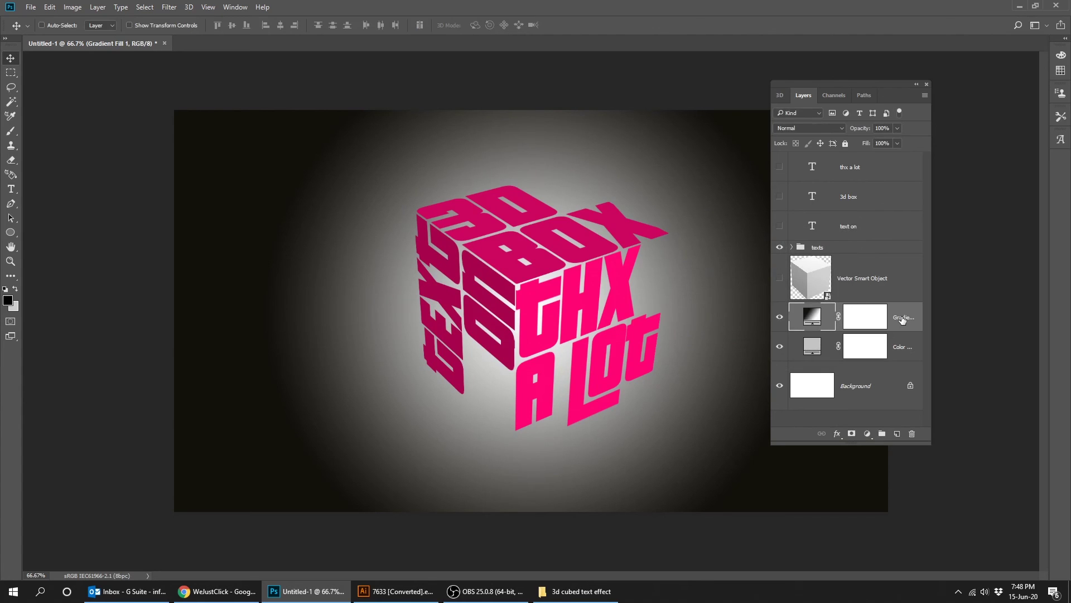
Set the Gradient Fill layer's blend mode to Overlay and toggle its visibility to compare.
left_click(820, 130)
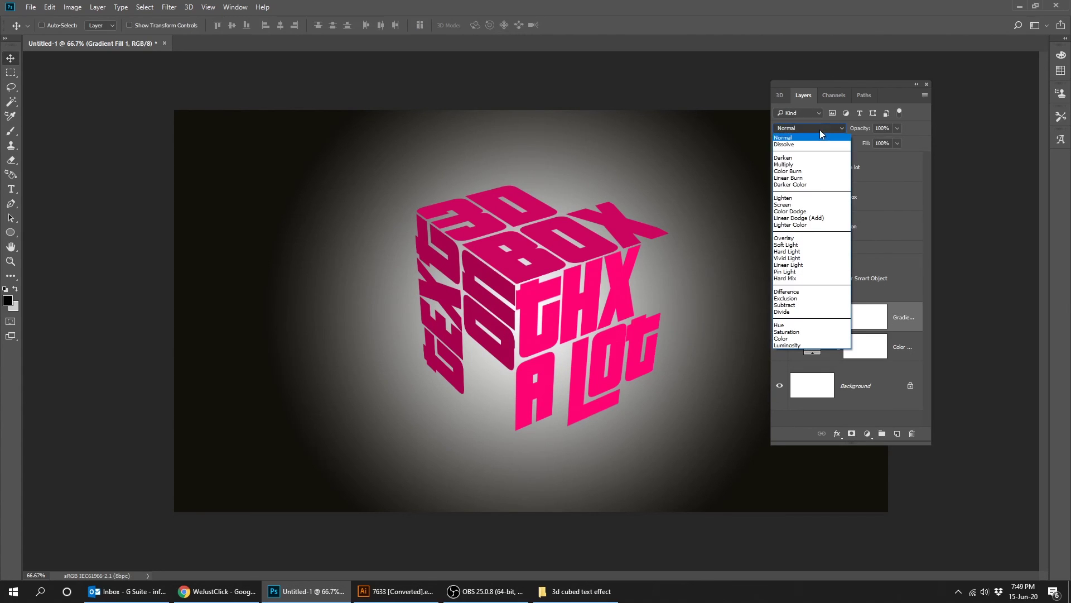
key("Escape")
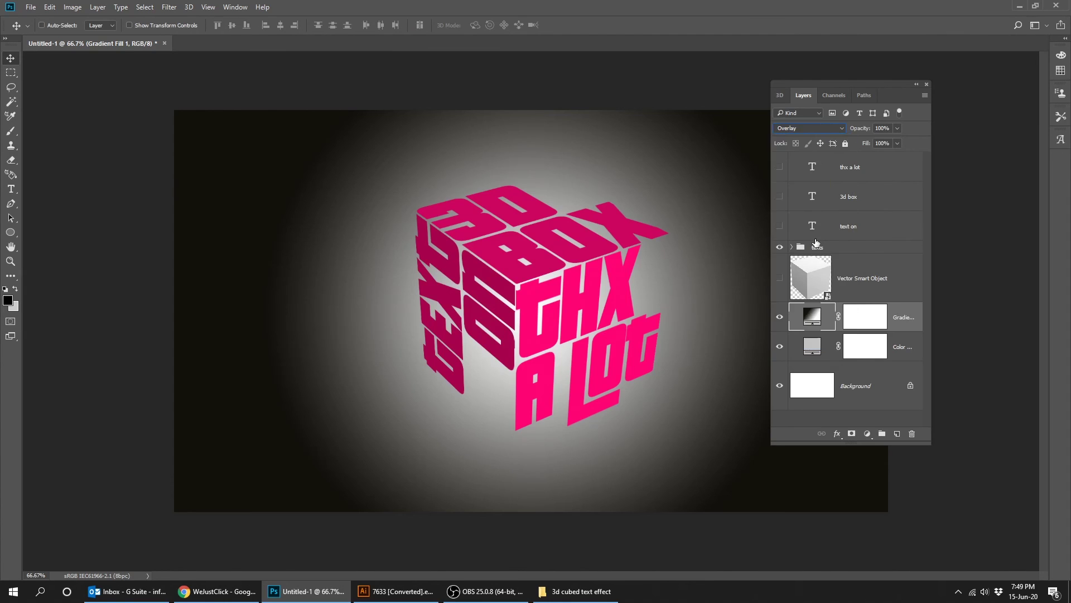
left_click(779, 317)
left_click(779, 317)
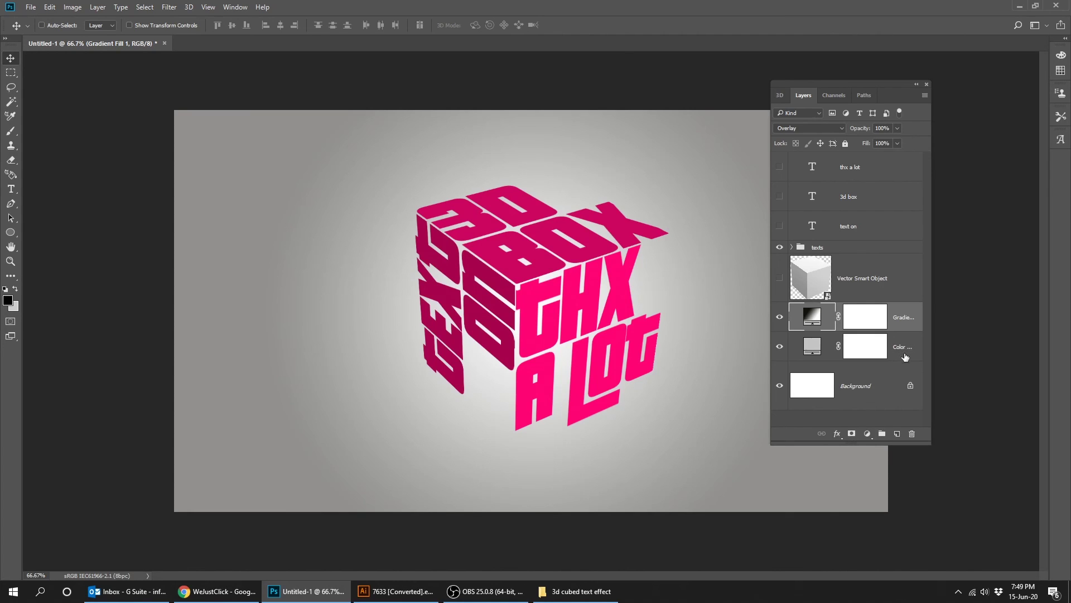
left_click(823, 250)
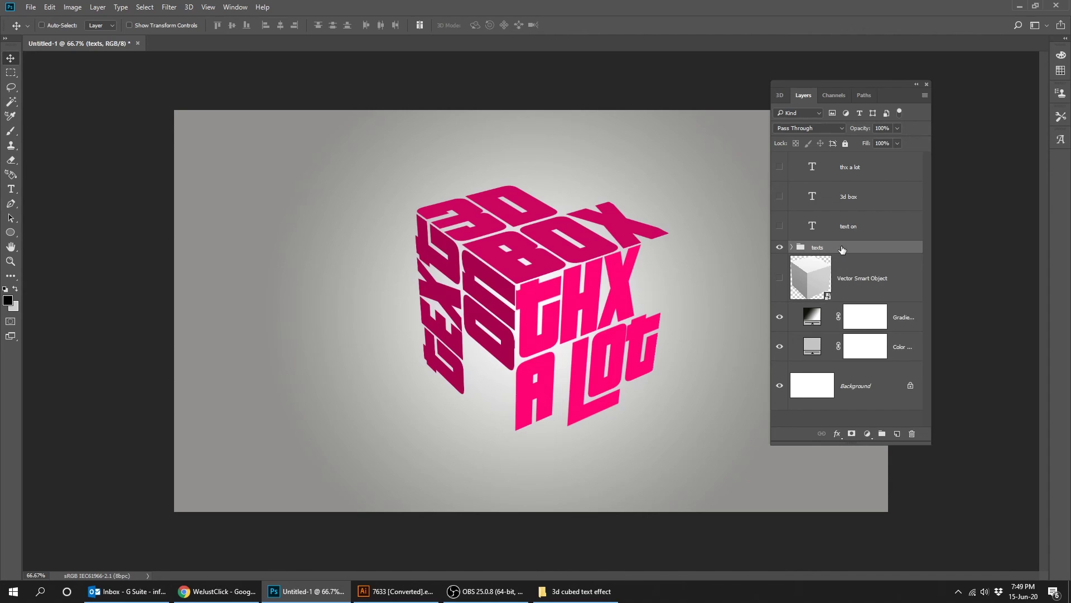
Tag the texts group red and clip a new Hue/Saturation adjustment layer to it.
right_click(842, 250)
left_click(896, 497)
left_click(867, 435)
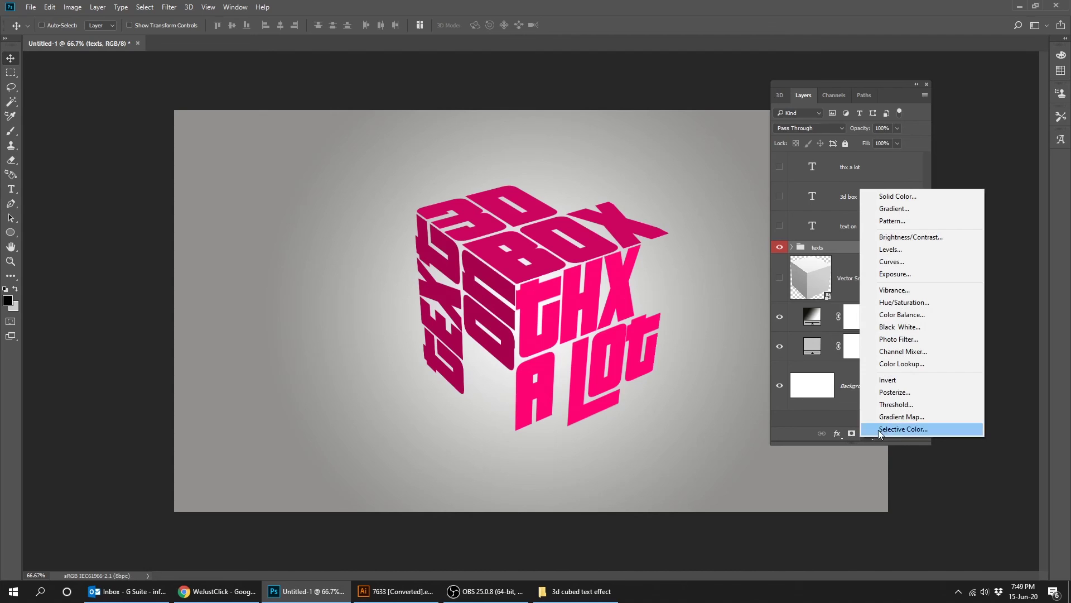
left_click(915, 305)
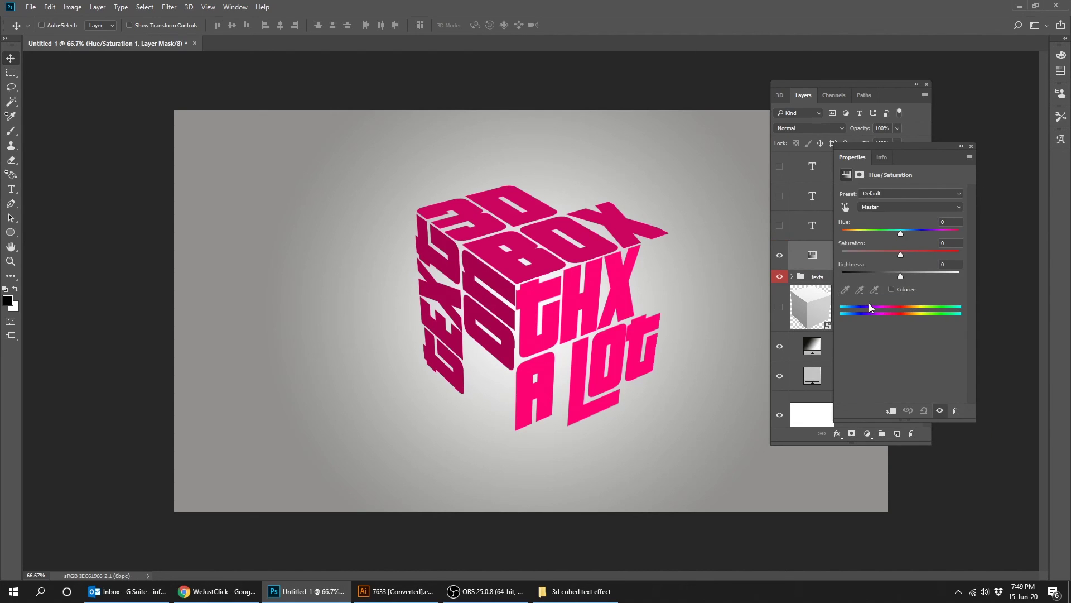
left_click(894, 413)
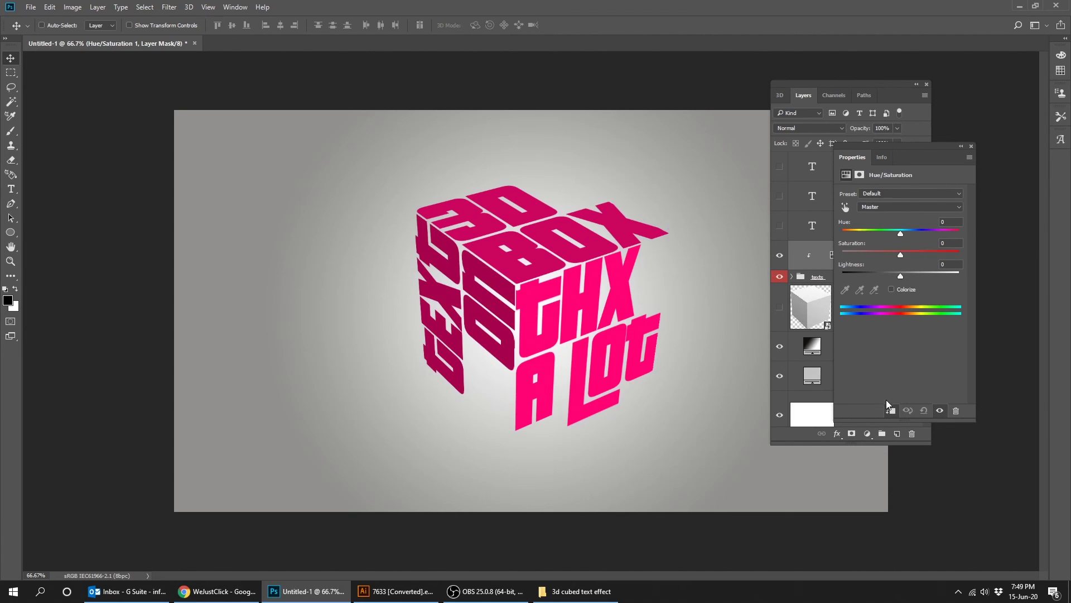